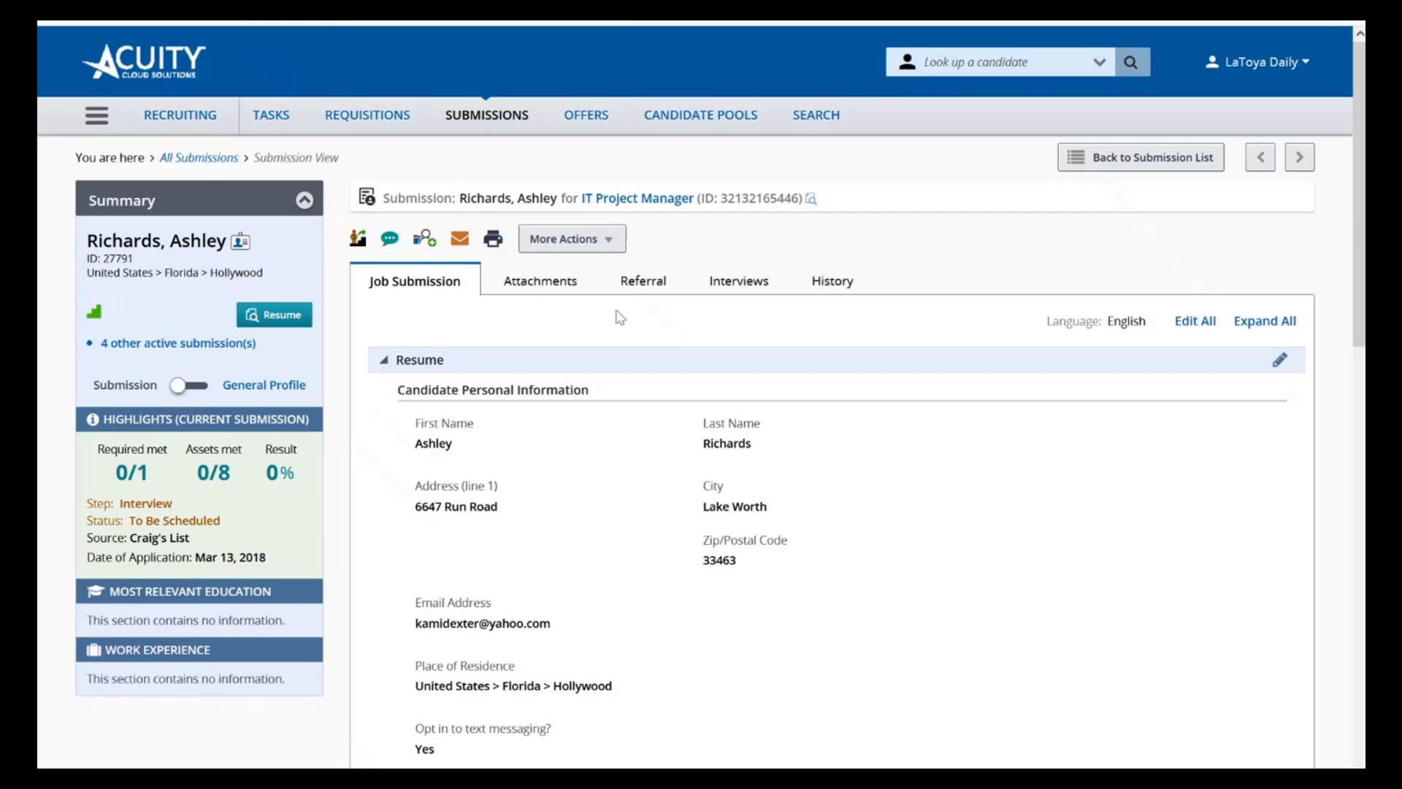
Start scheduling an interview for the candidate's IT Project Manager submission and enter the street address as its location
left_click(619, 241)
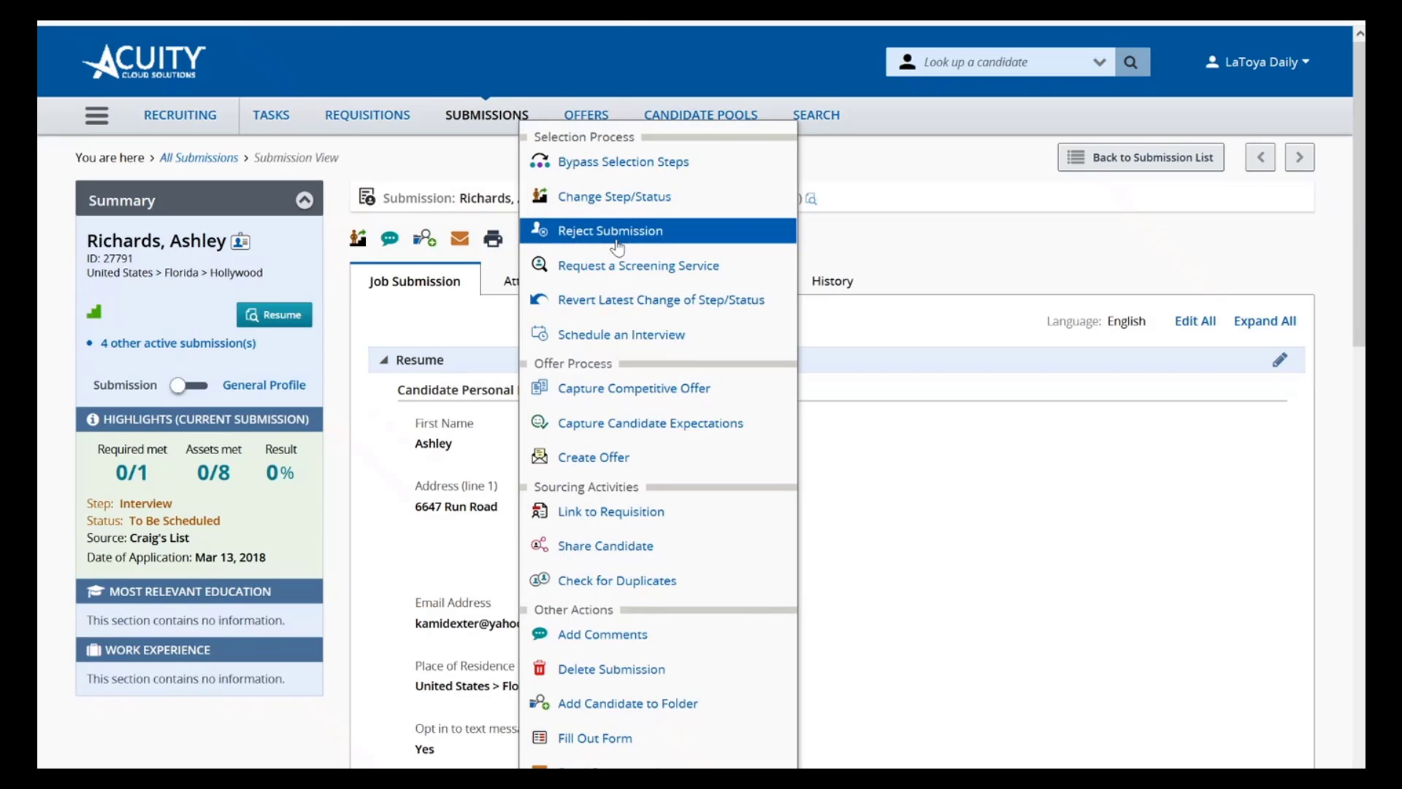
left_click(618, 335)
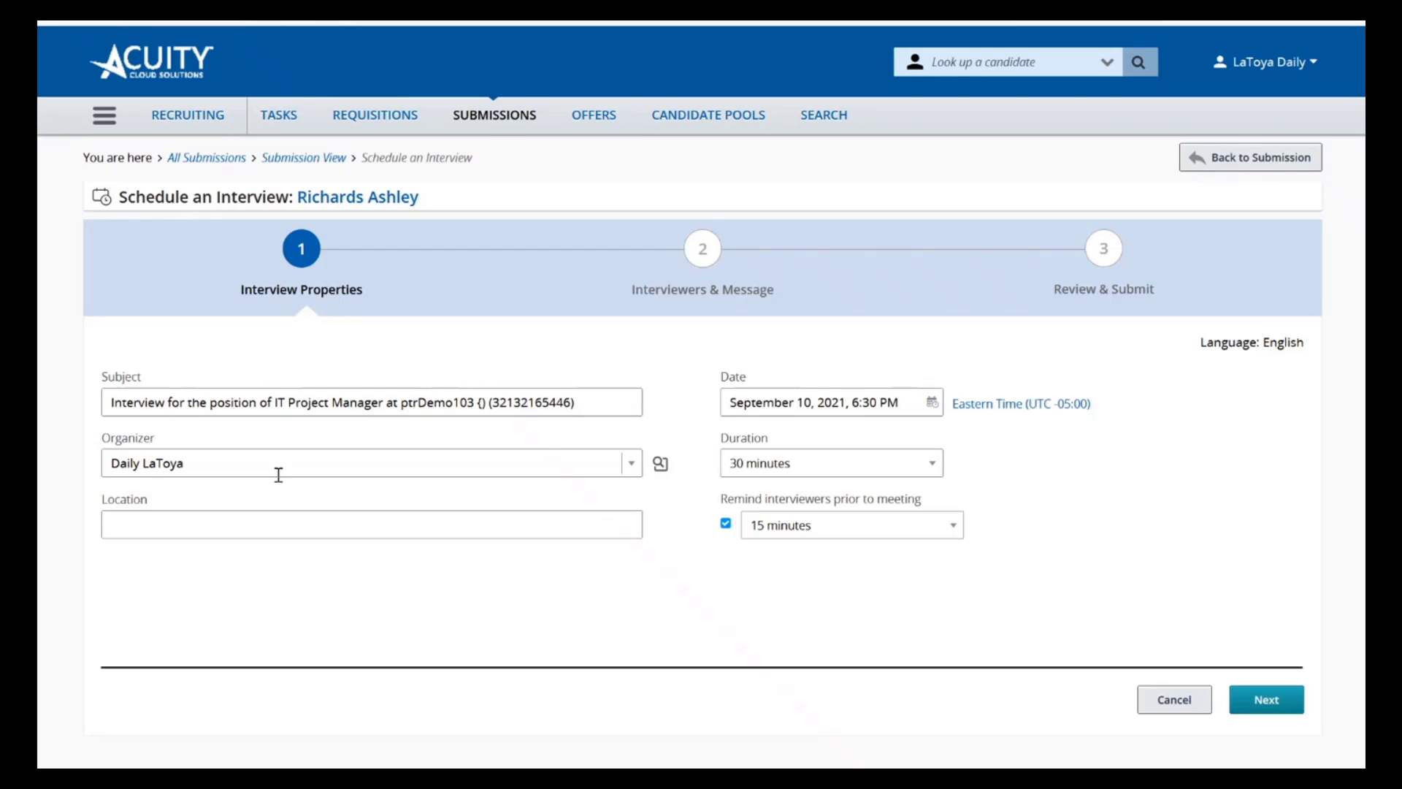
left_click(267, 528)
type("123 Main St Ste 123")
Set the interview date to September 13, 2021 at 9:00 AM
left_click(932, 402)
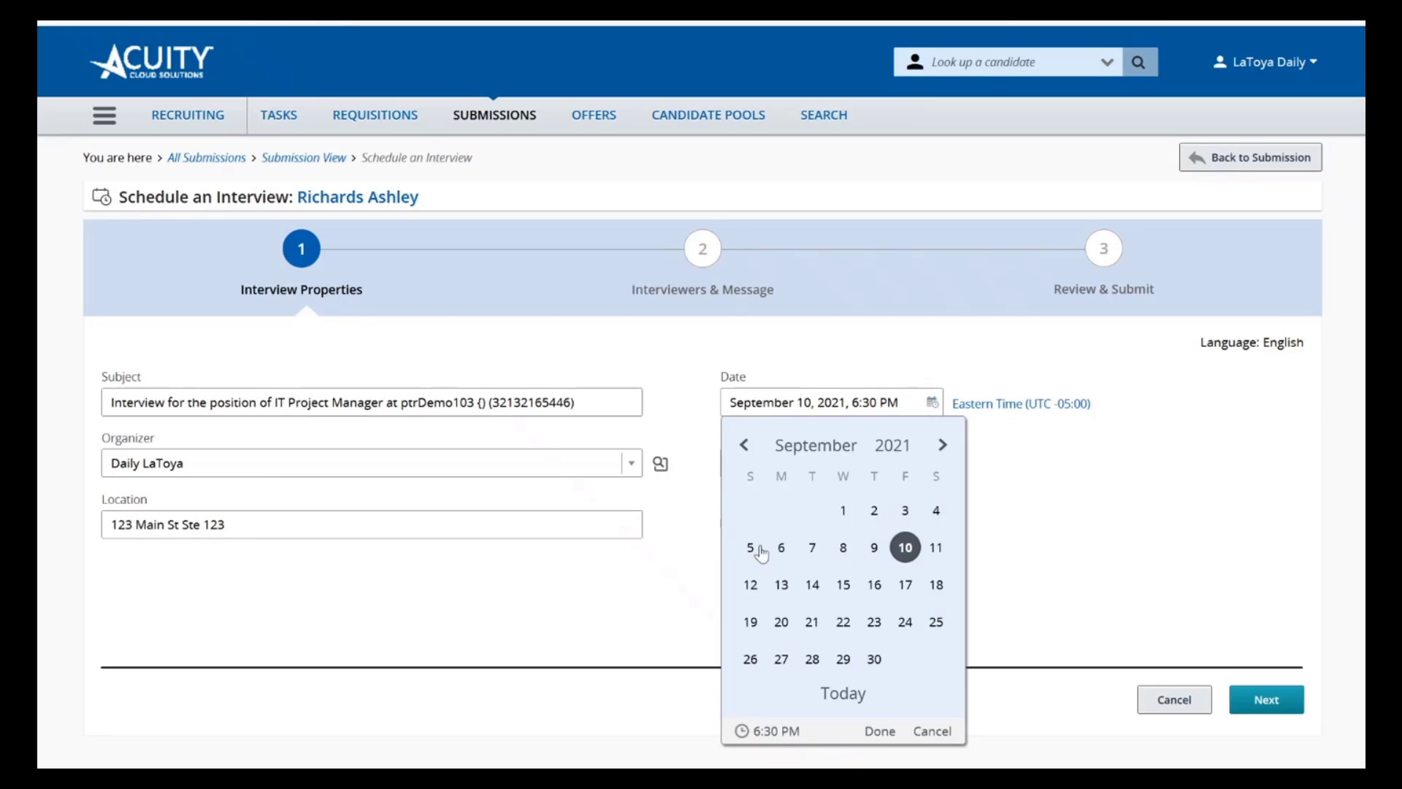
left_click(781, 584)
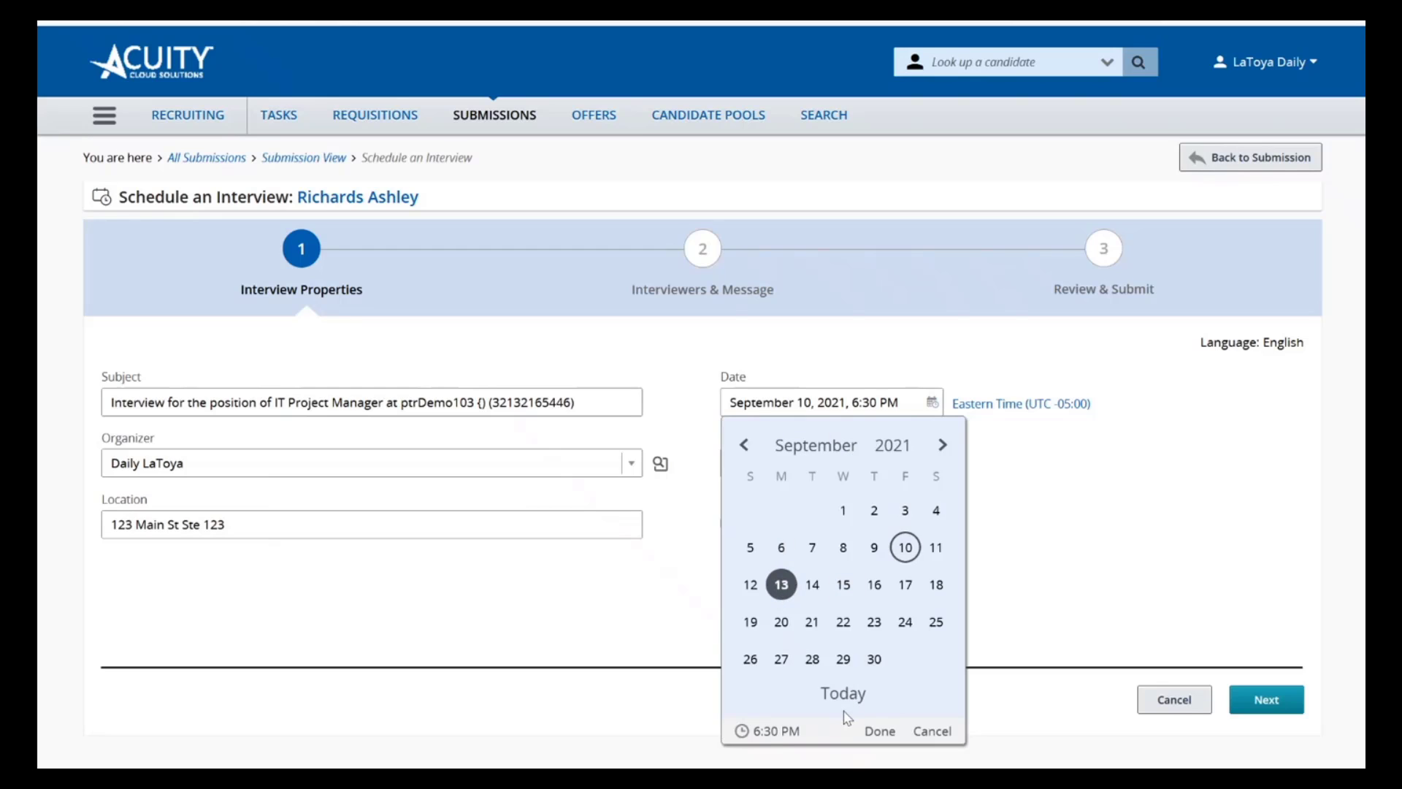
left_click(769, 736)
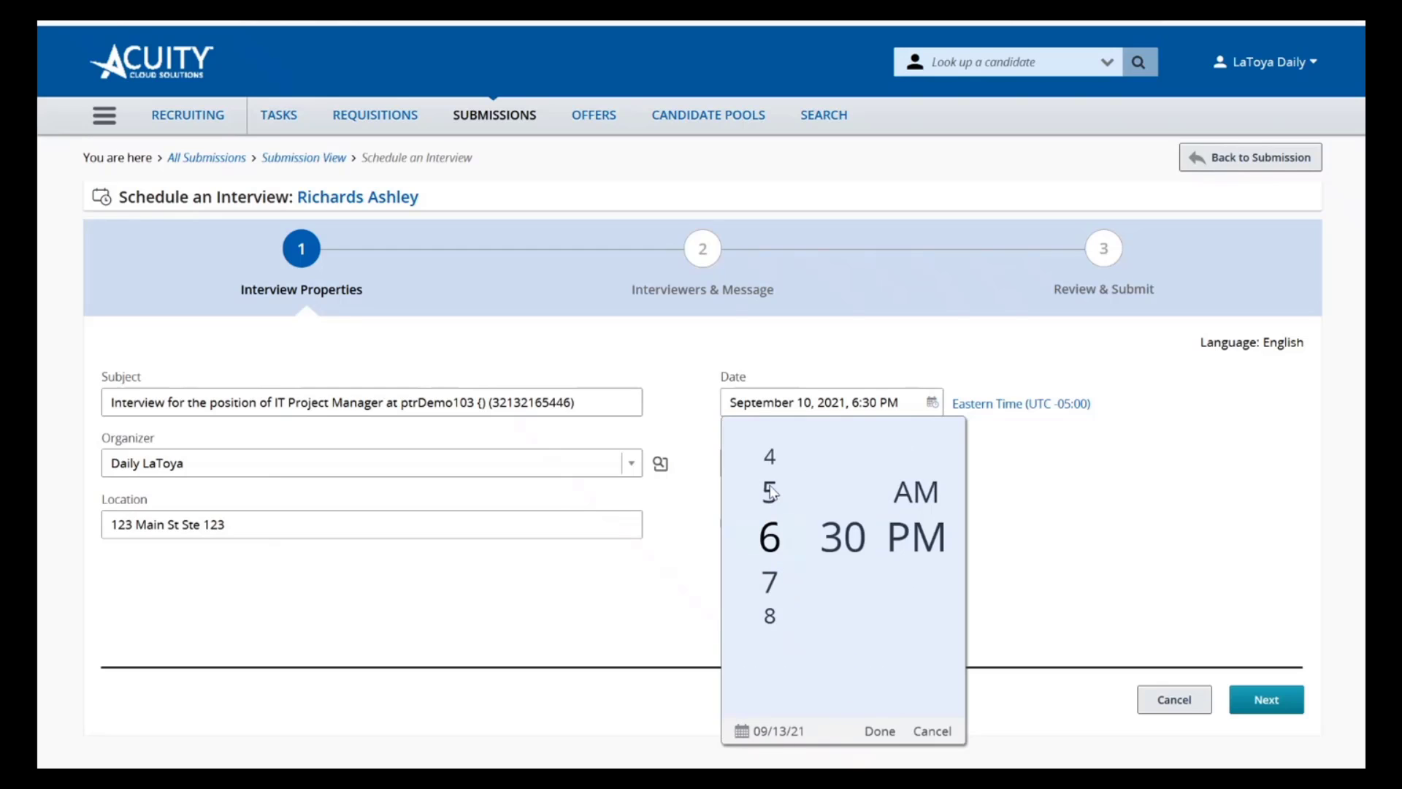
scroll(766, 562, "up", 5)
scroll(769, 604, "down", 7)
scroll(768, 573, "down", 1)
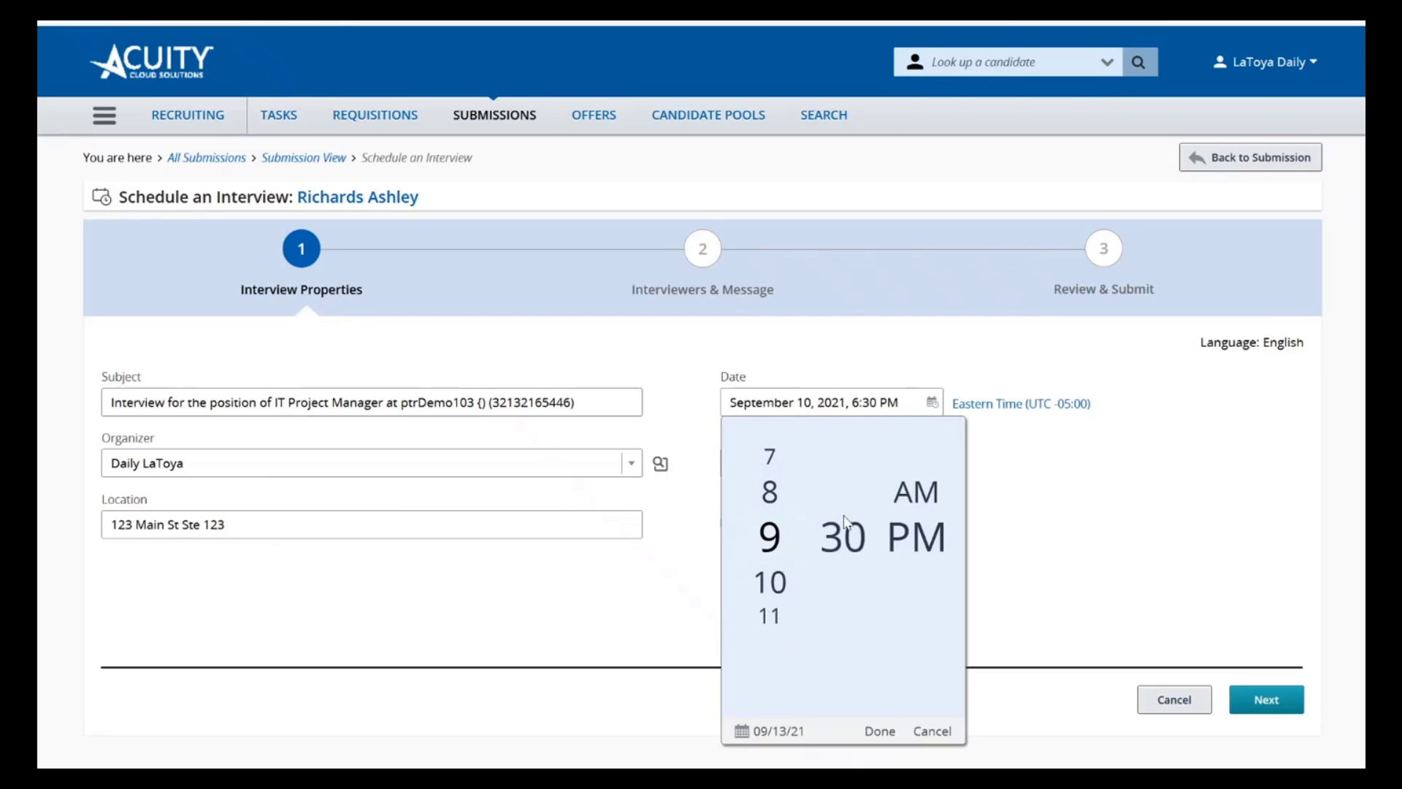
scroll(838, 539, "down", 7)
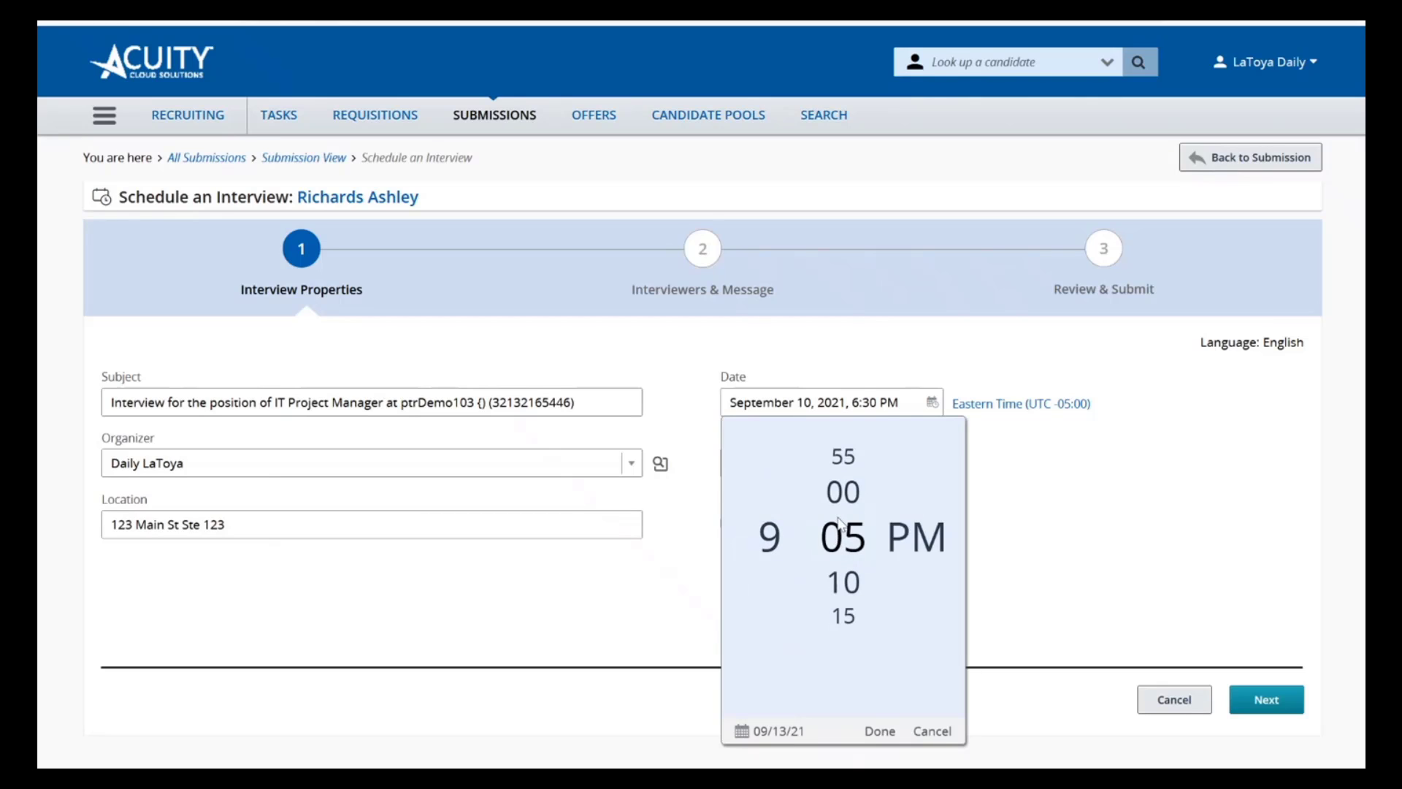
scroll(839, 538, "up", 1)
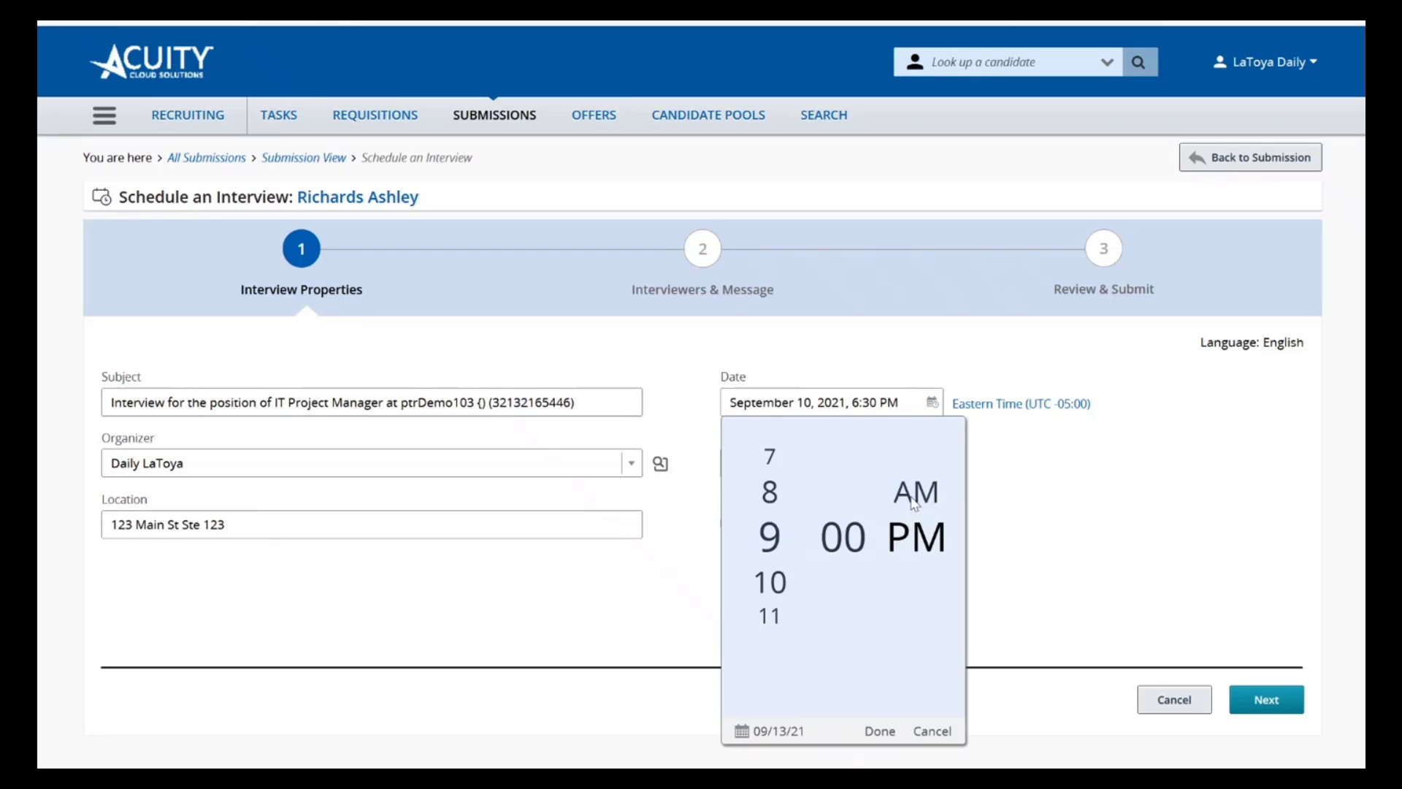
left_click(916, 493)
left_click(873, 732)
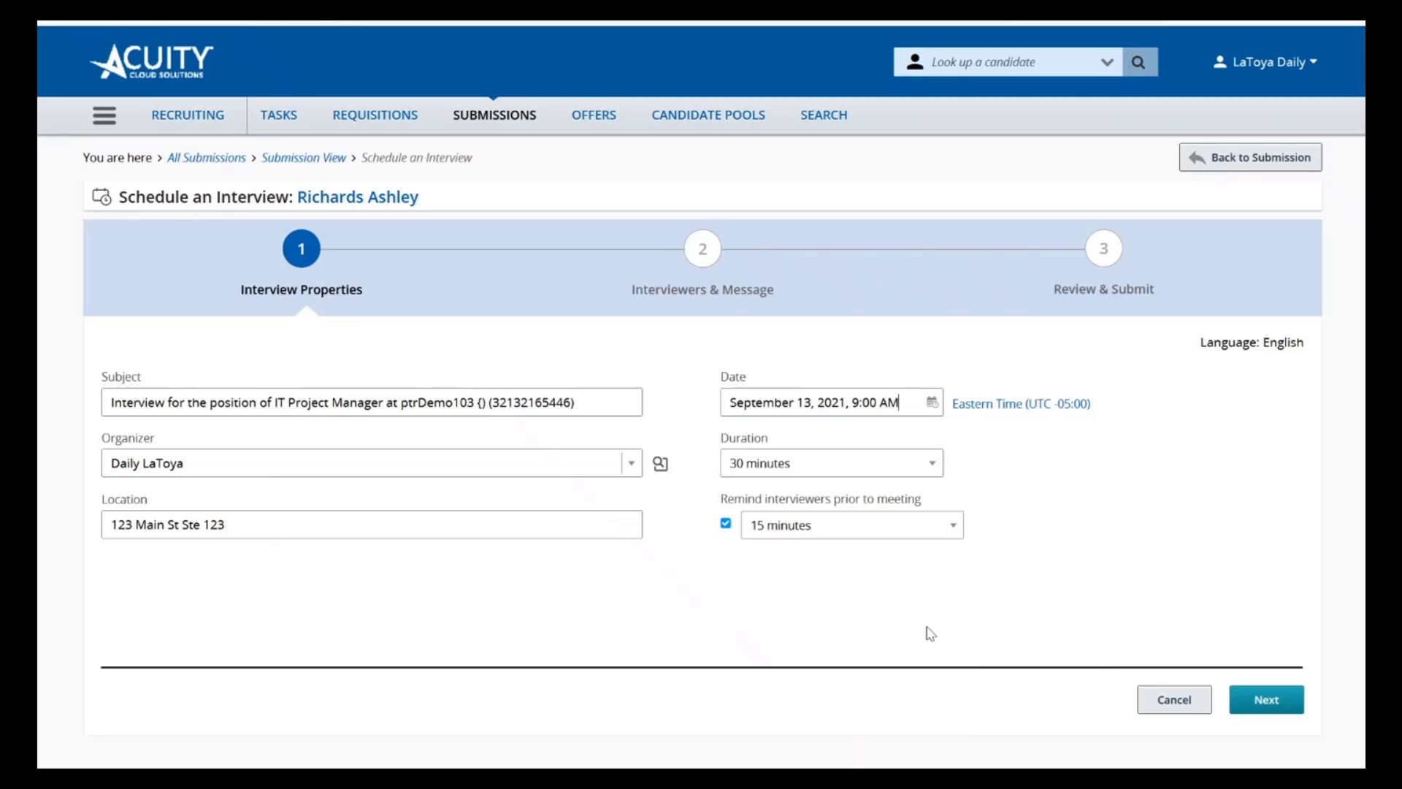
Check the interview's time zone, duration and reminder choices, and continue to Interviewers & Message
left_click(1006, 408)
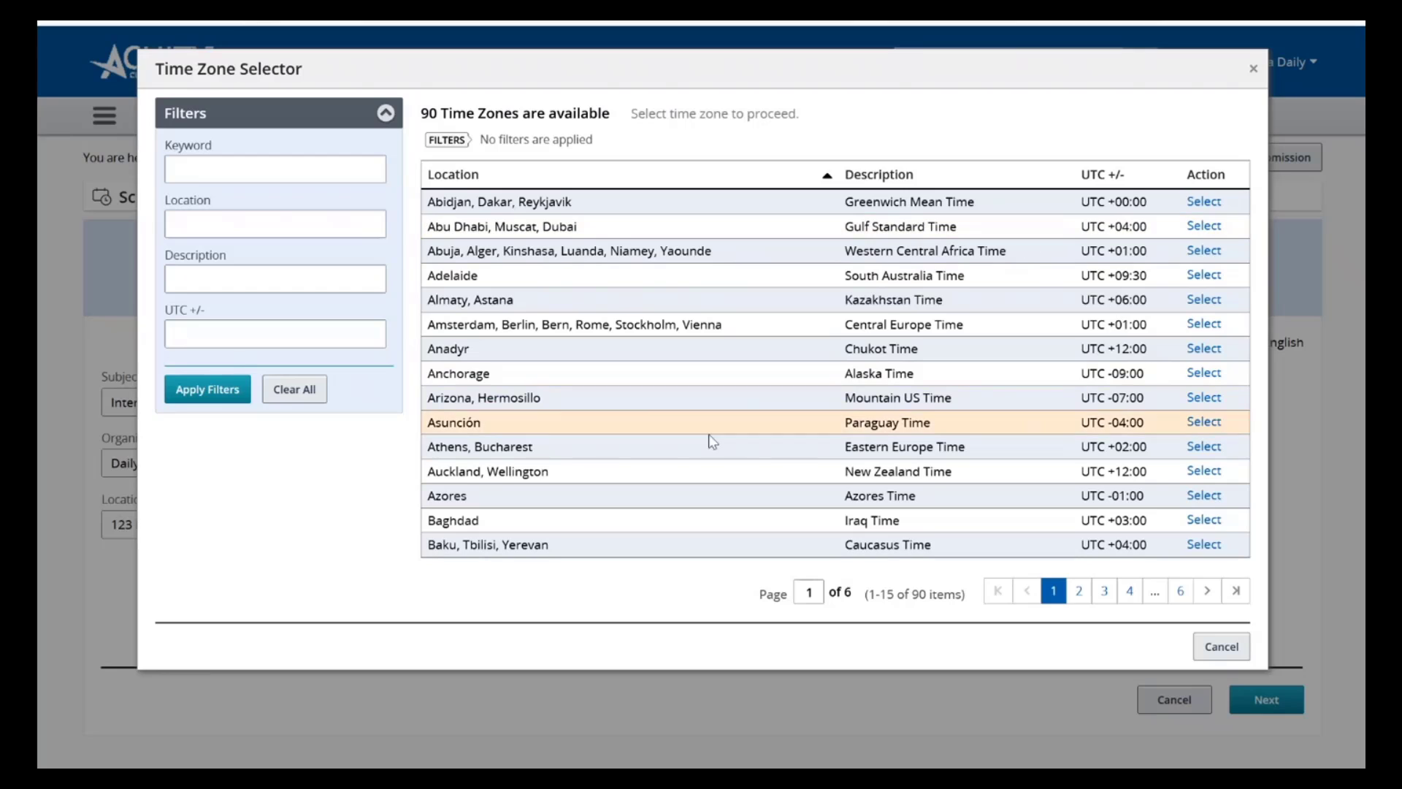
left_click(1234, 644)
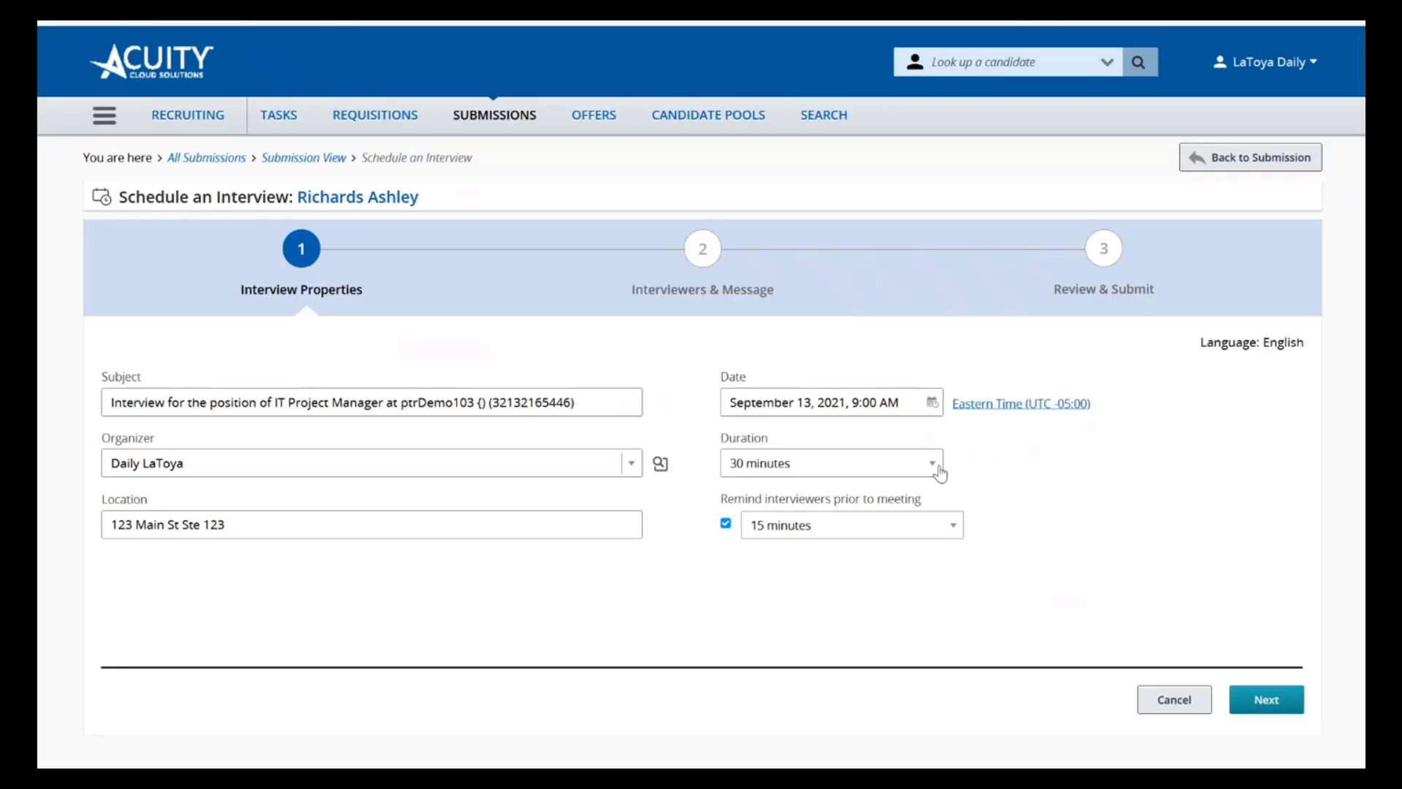
left_click(939, 471)
left_click(999, 471)
left_click(831, 541)
left_click(830, 541)
left_click(1274, 708)
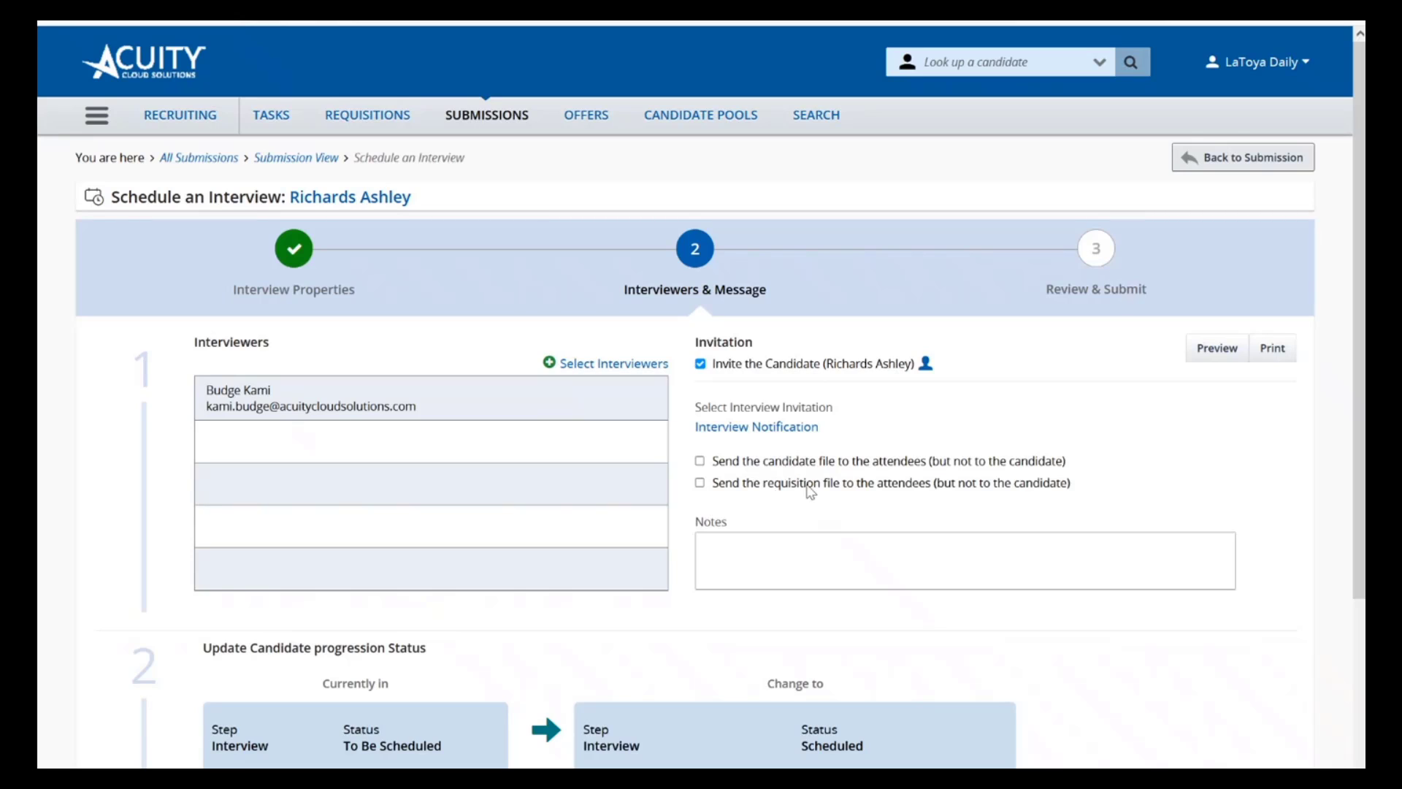
Go through the interviewers, invitation and status update to Review & Submit, and discard the interview without submitting it
left_click(739, 563)
scroll(739, 563, "down", 3)
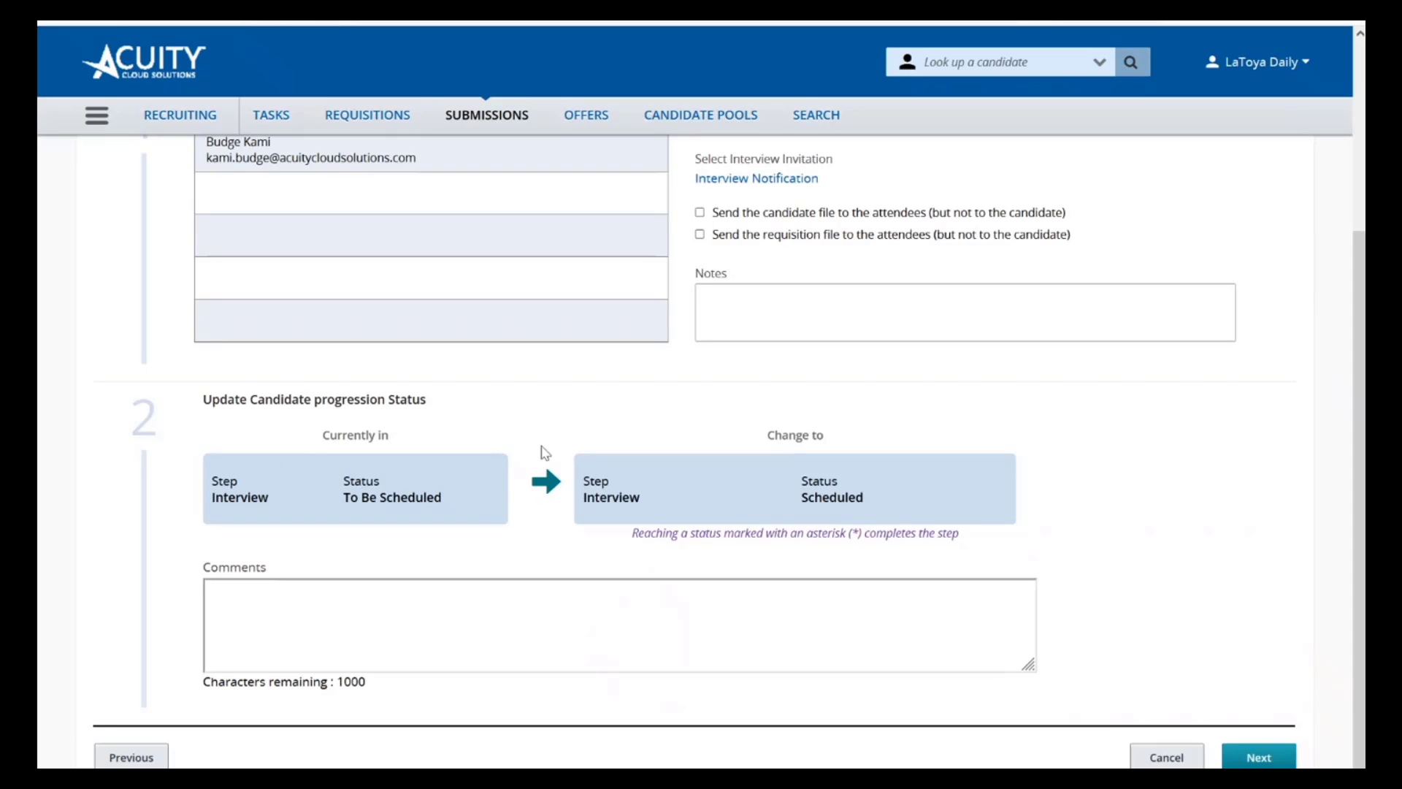
scroll(544, 453, "up", 3)
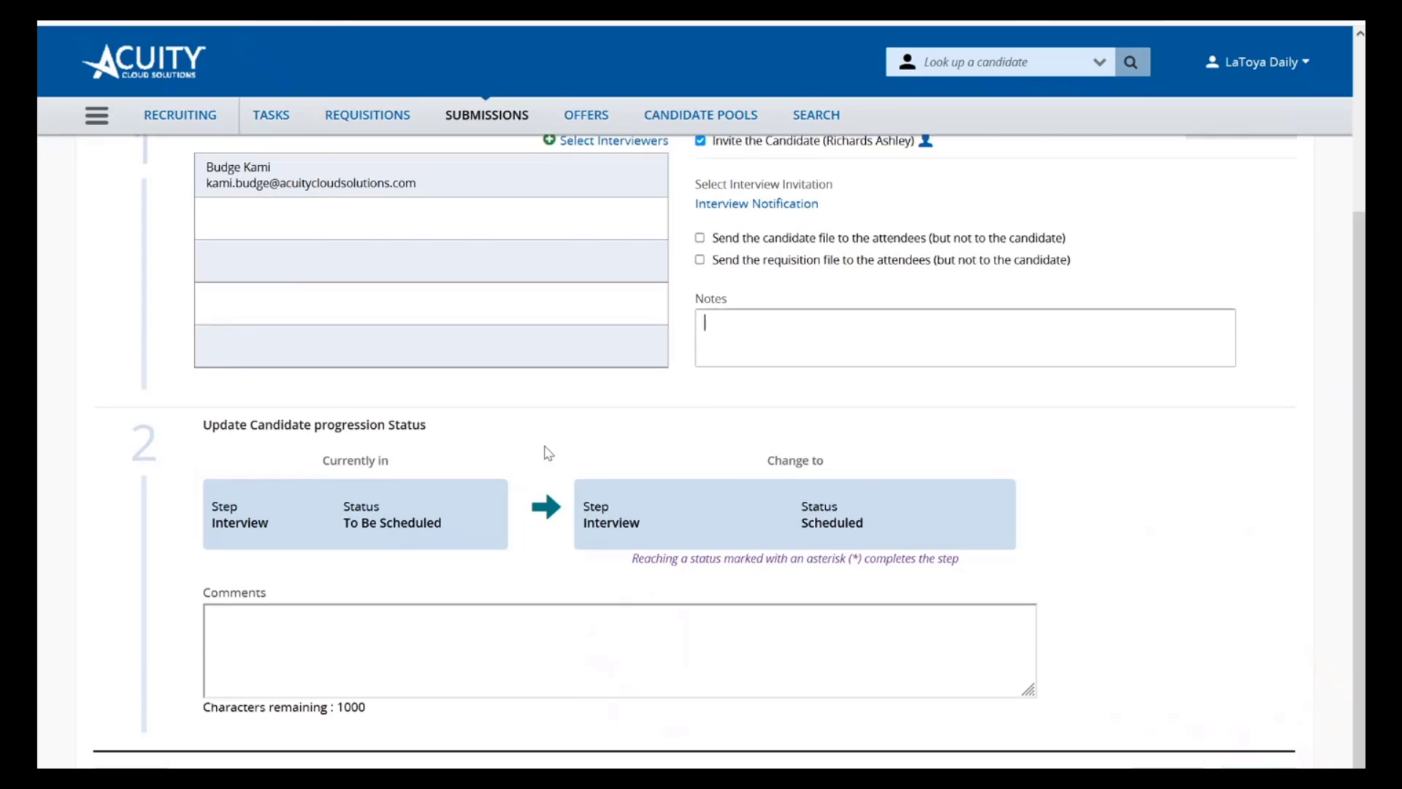
scroll(722, 252, "down", 3)
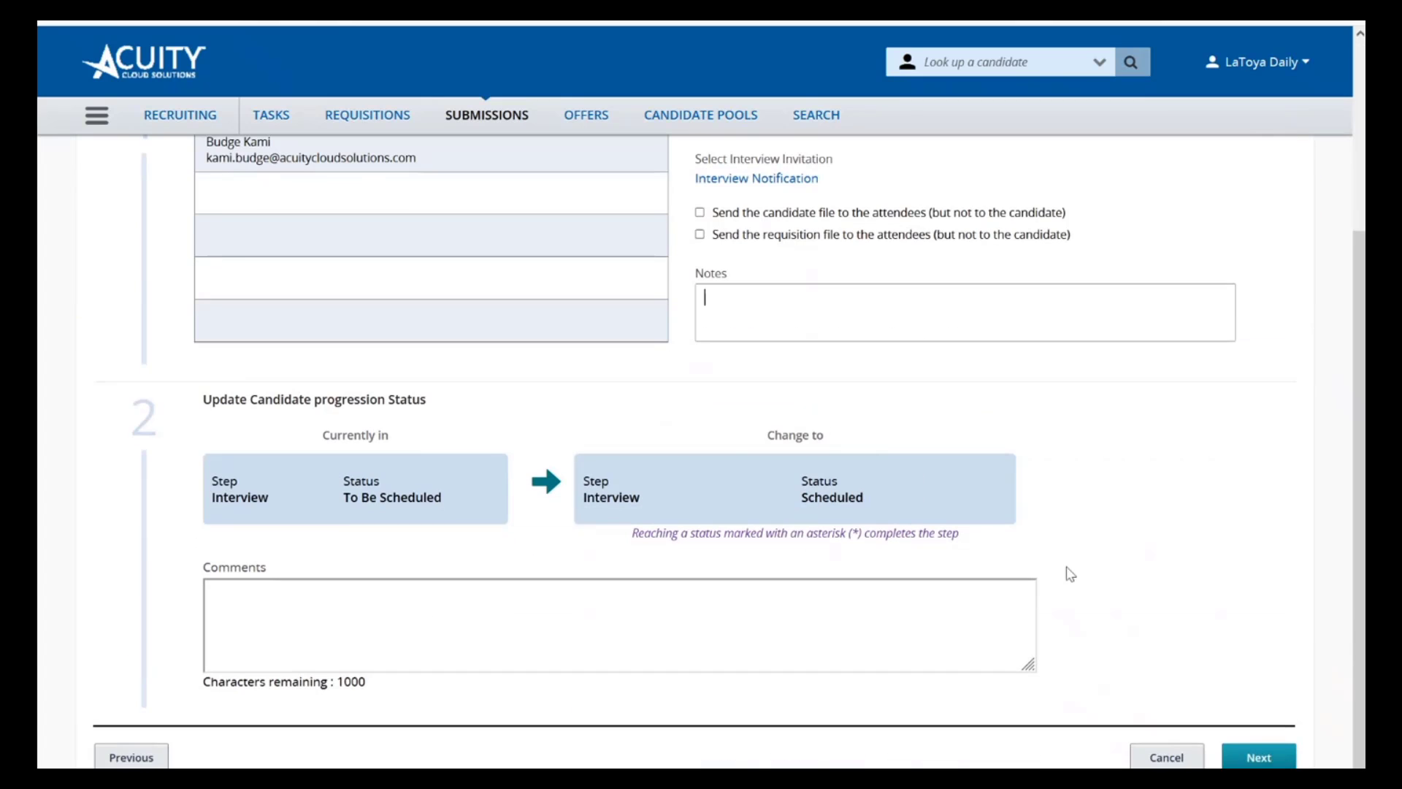
left_click(1242, 760)
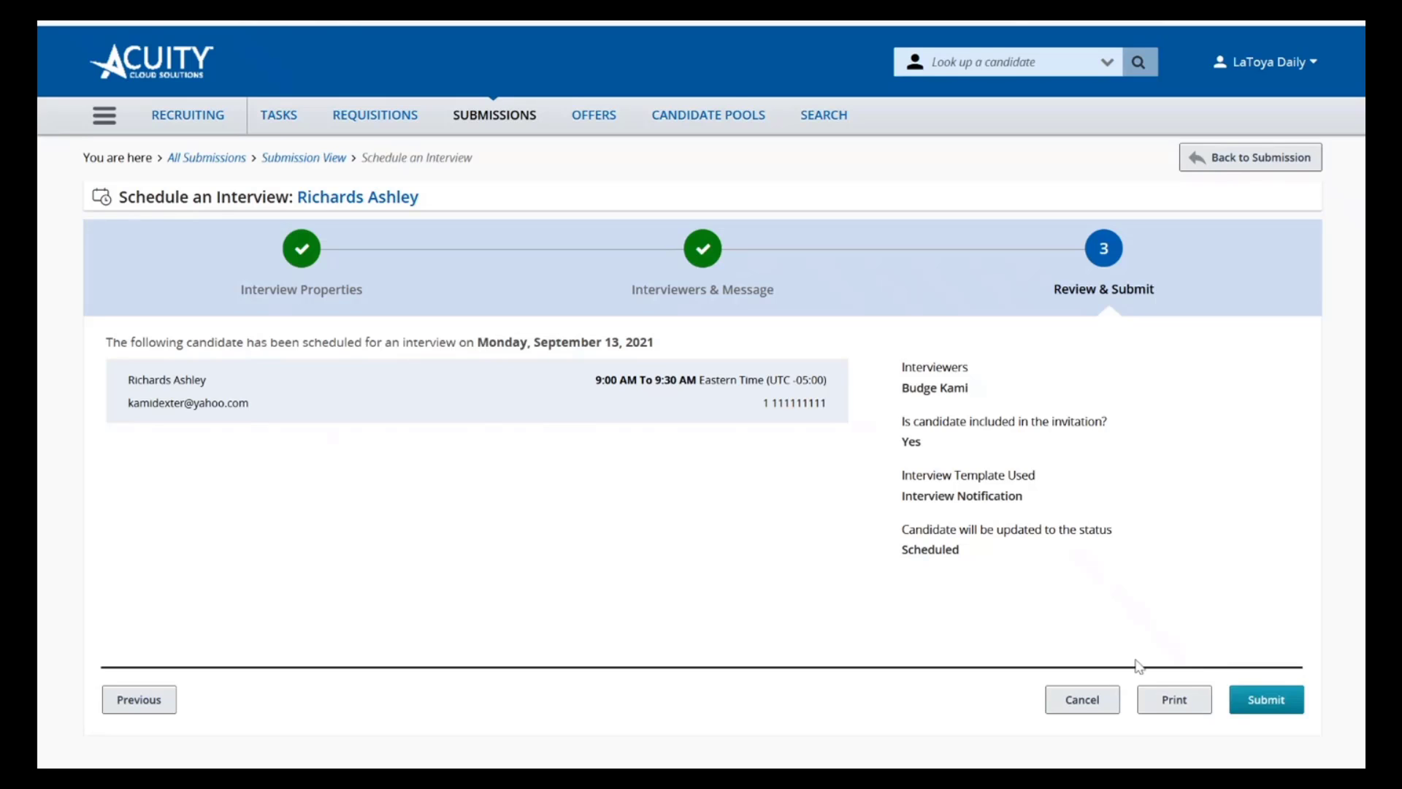
left_click(1078, 698)
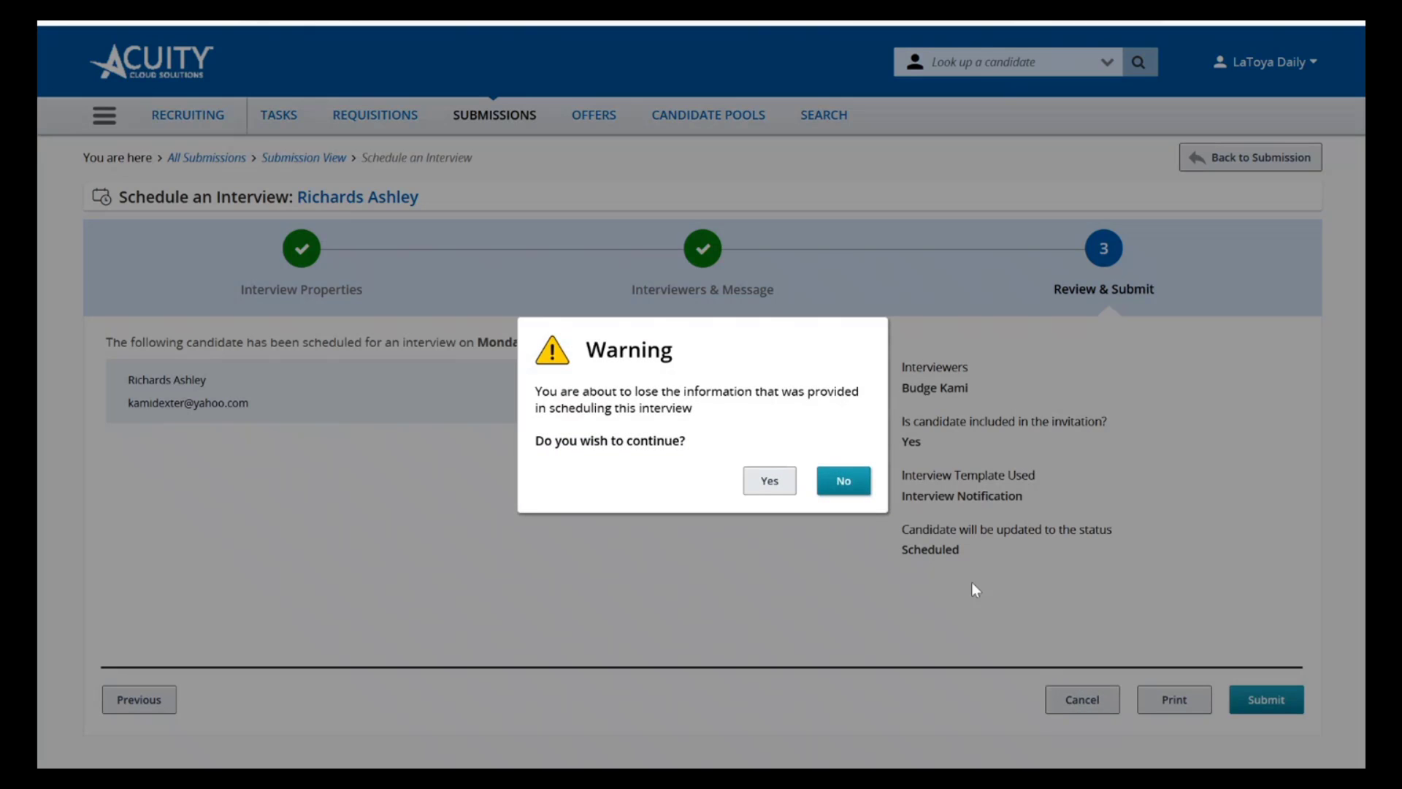
left_click(772, 481)
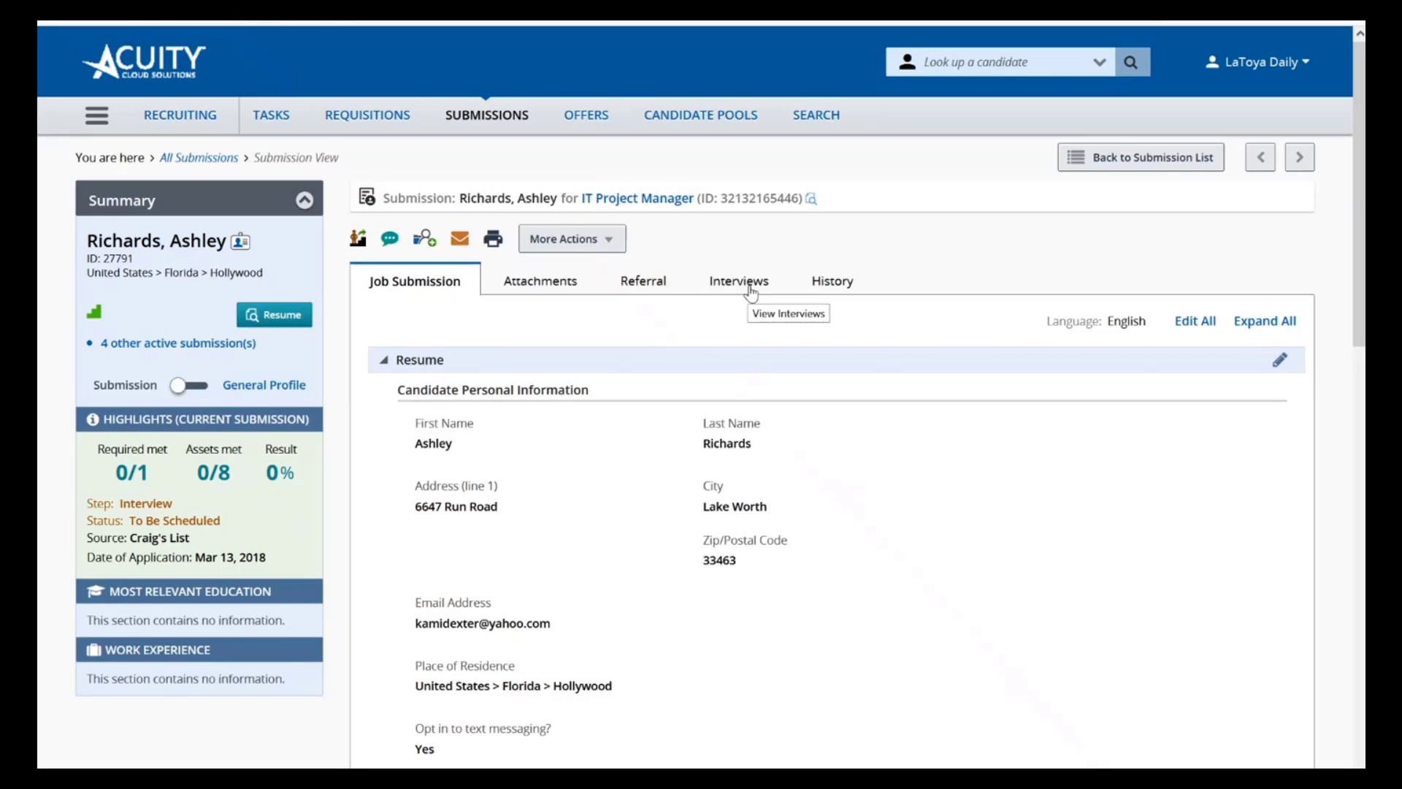
Create a single one-on-one interview under Interviews and Evaluation Requests in the candidate's submission
left_click(751, 290)
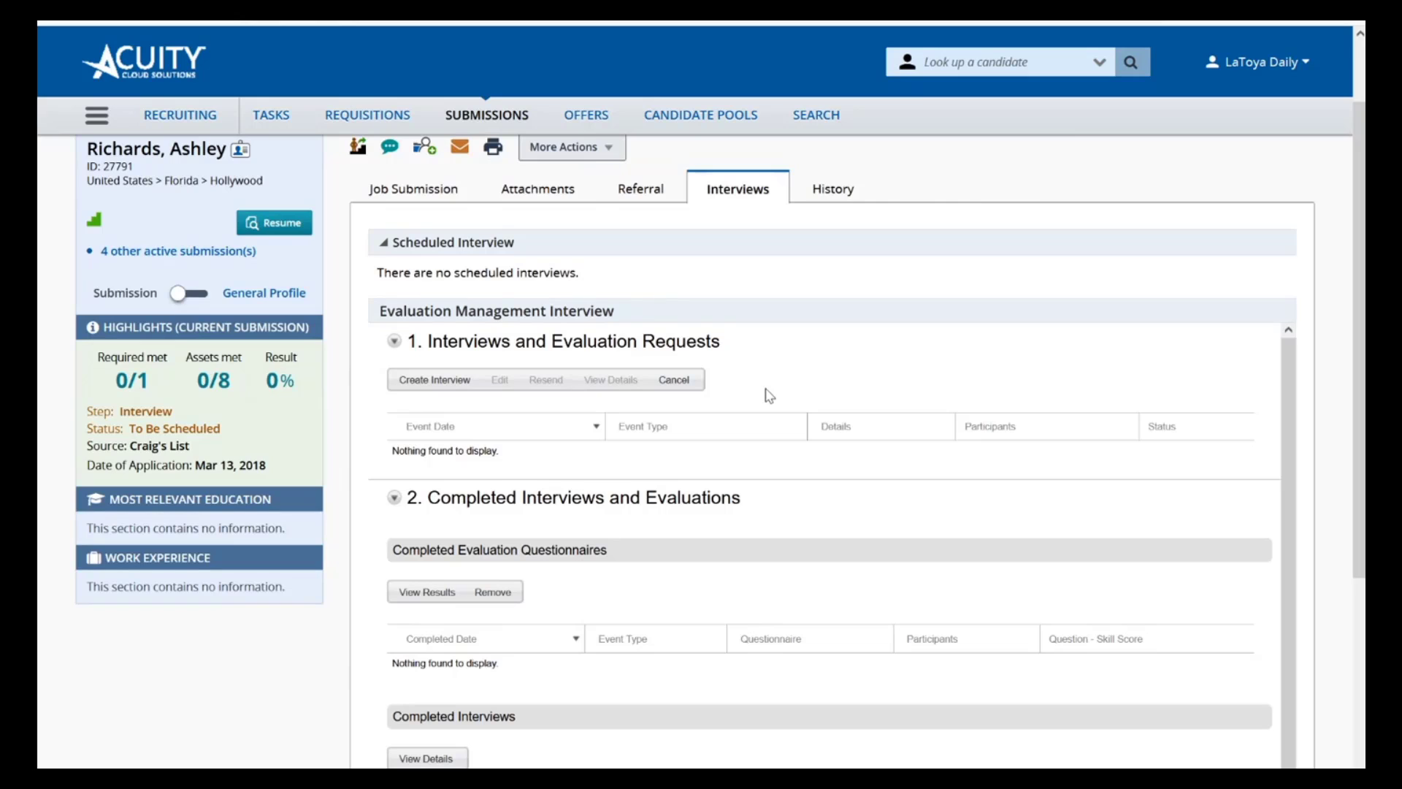
left_click(416, 381)
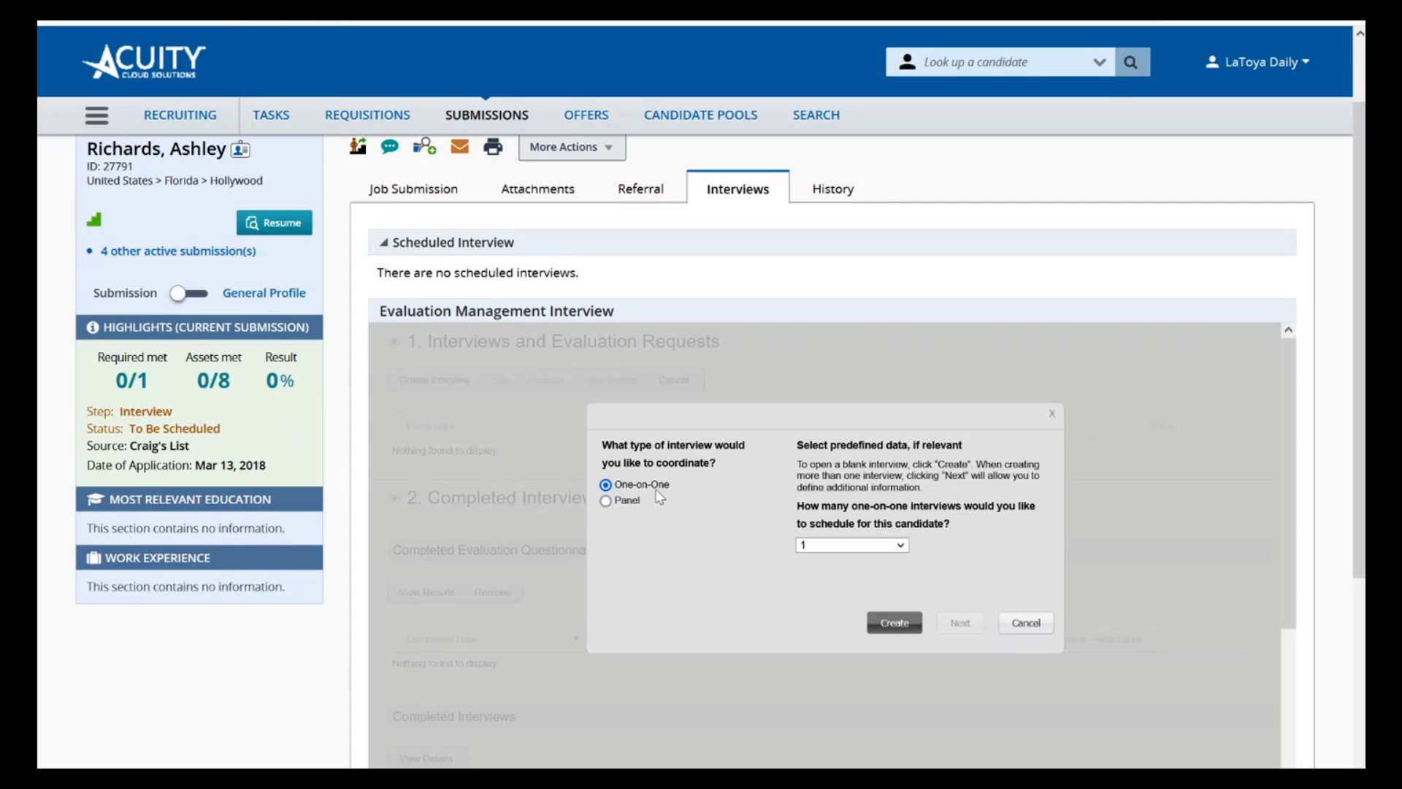
left_click(605, 503)
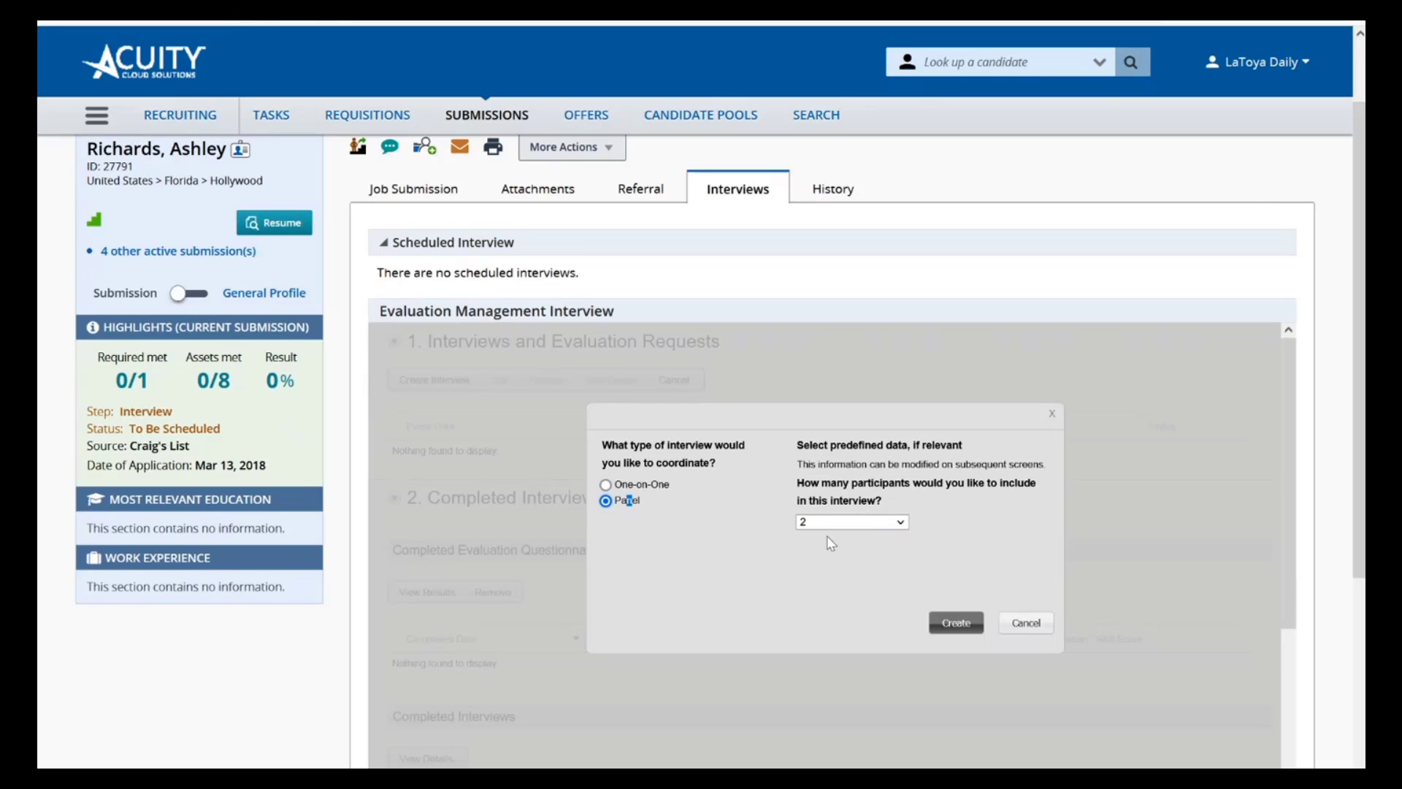
left_click(605, 486)
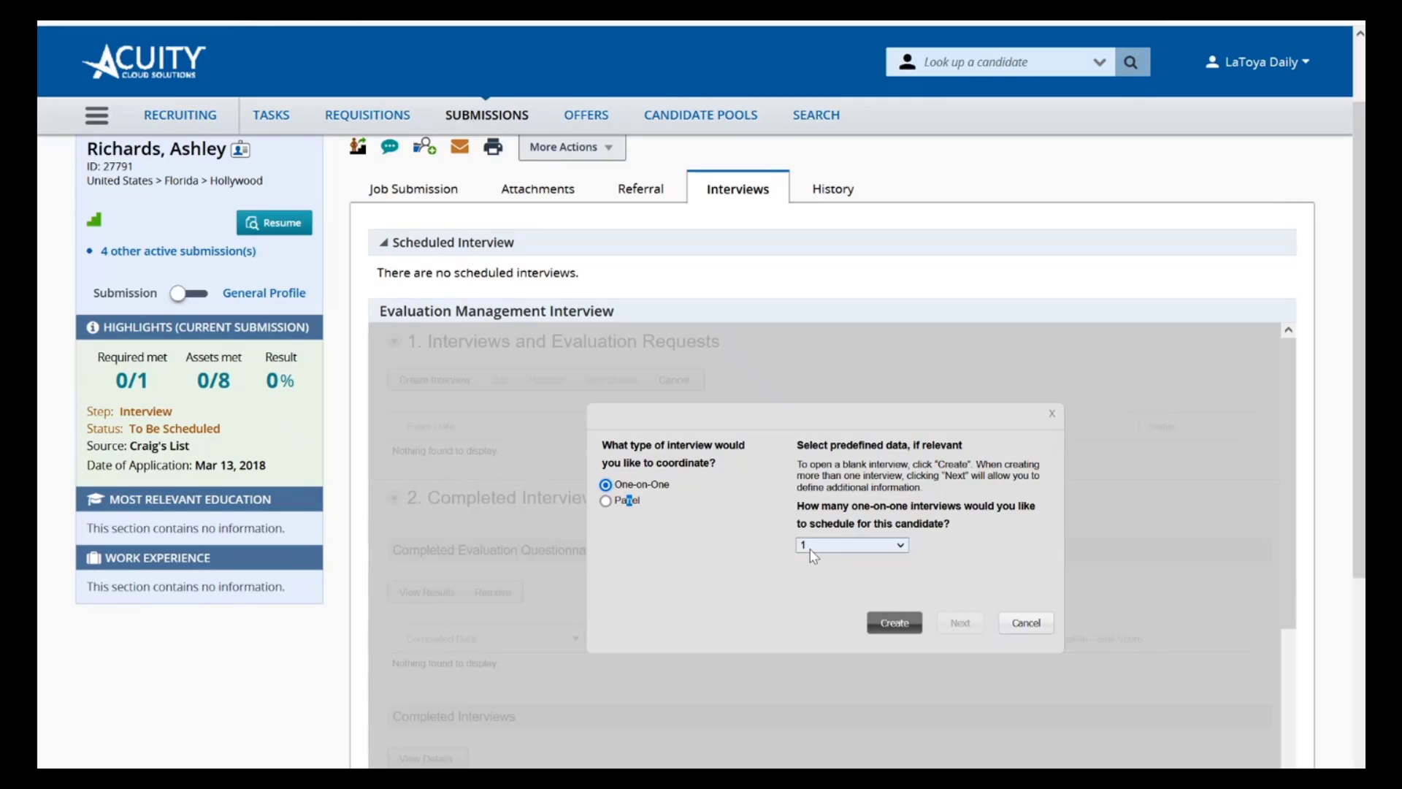
left_click(909, 630)
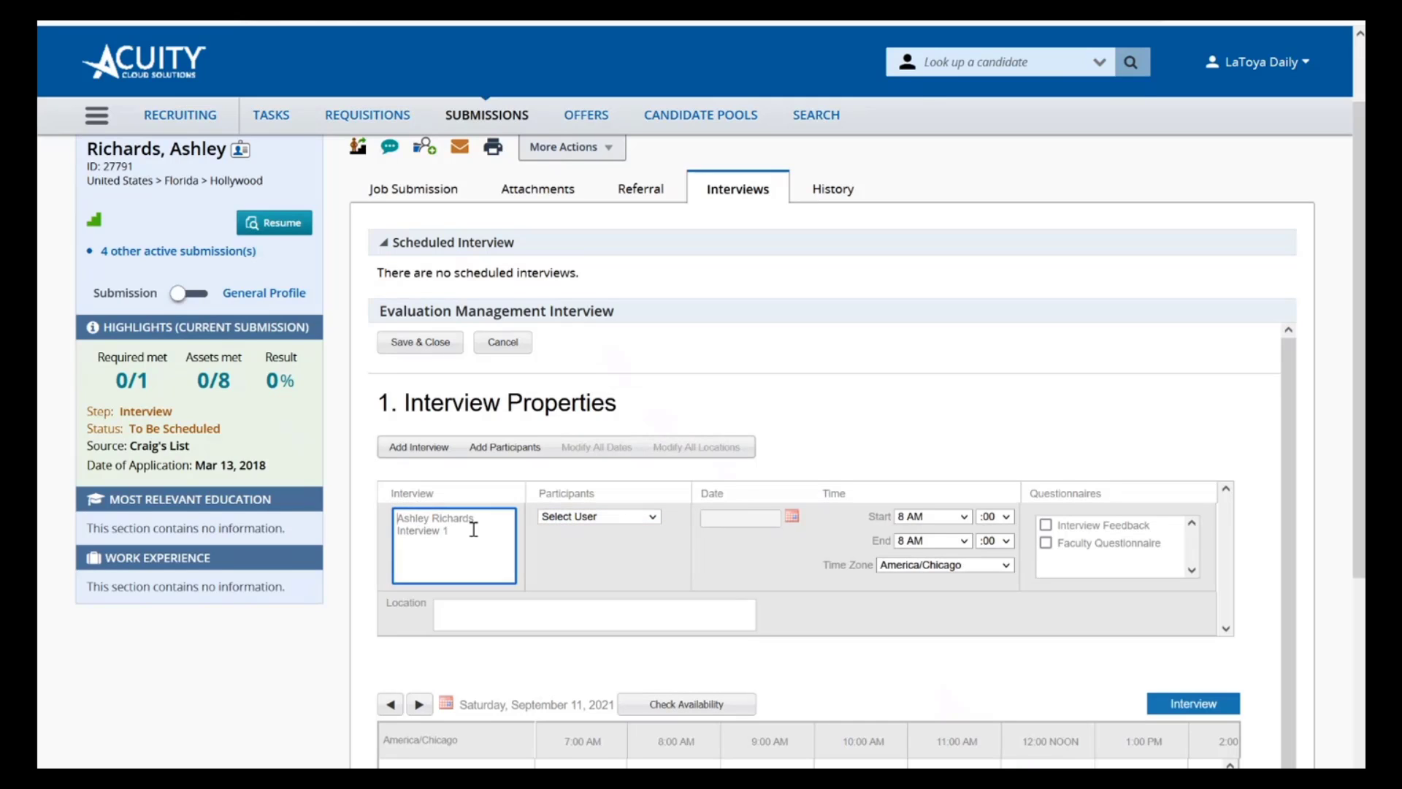
Start adding participants to the interview and filter the internal participants by the interviewer's last name
left_click(619, 518)
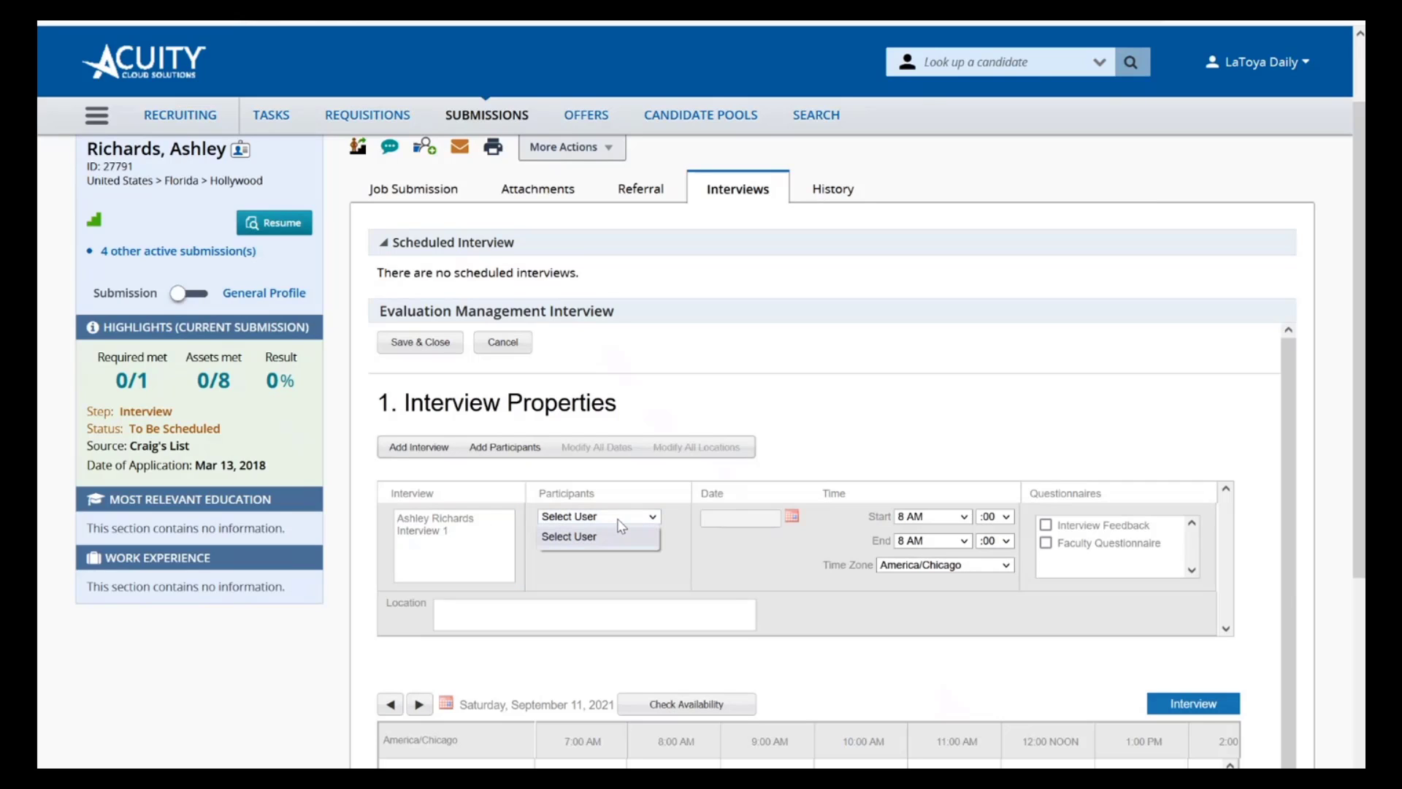
left_click(619, 527)
left_click(507, 447)
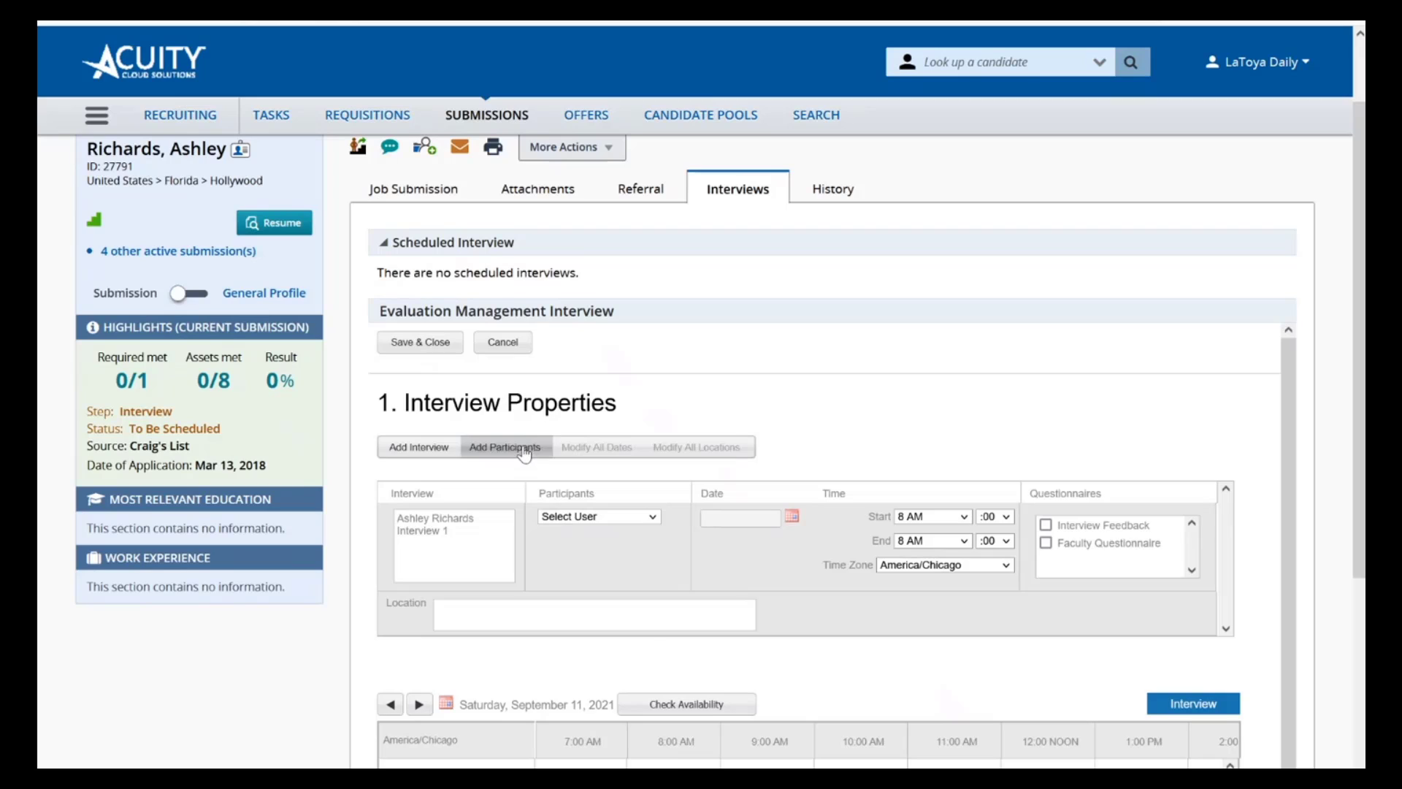
scroll(584, 554, "down", 1)
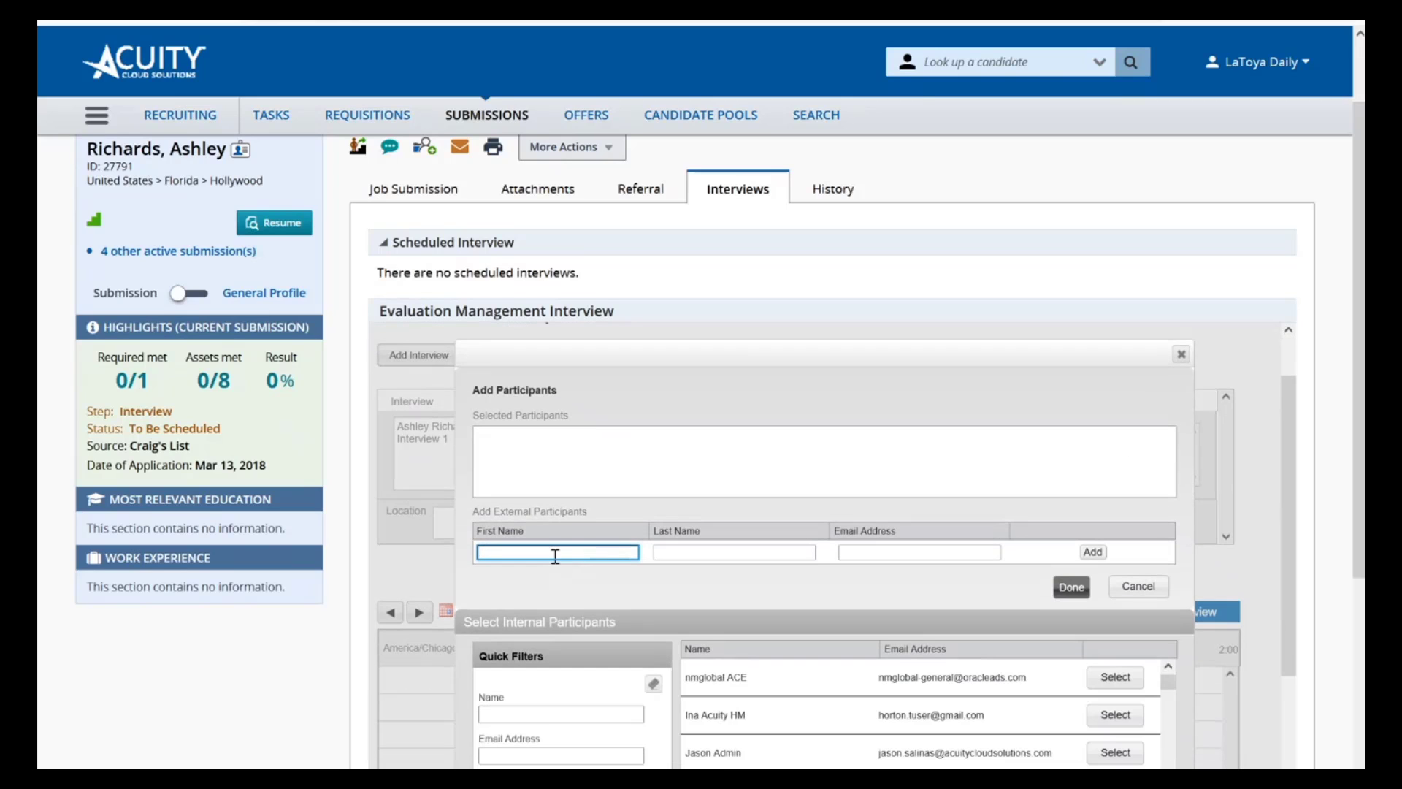
left_click(555, 712)
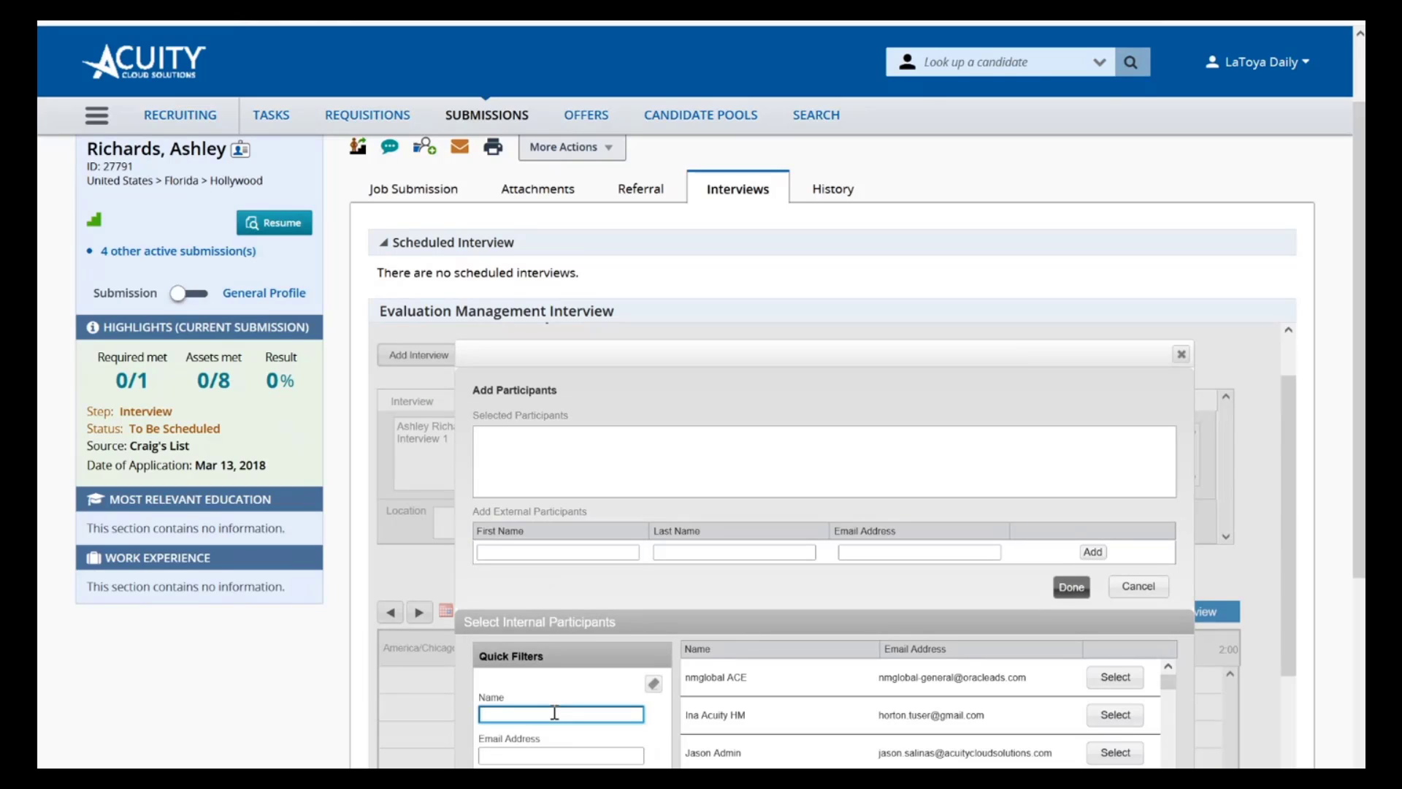
type("daily")
scroll(555, 712, "down", 4)
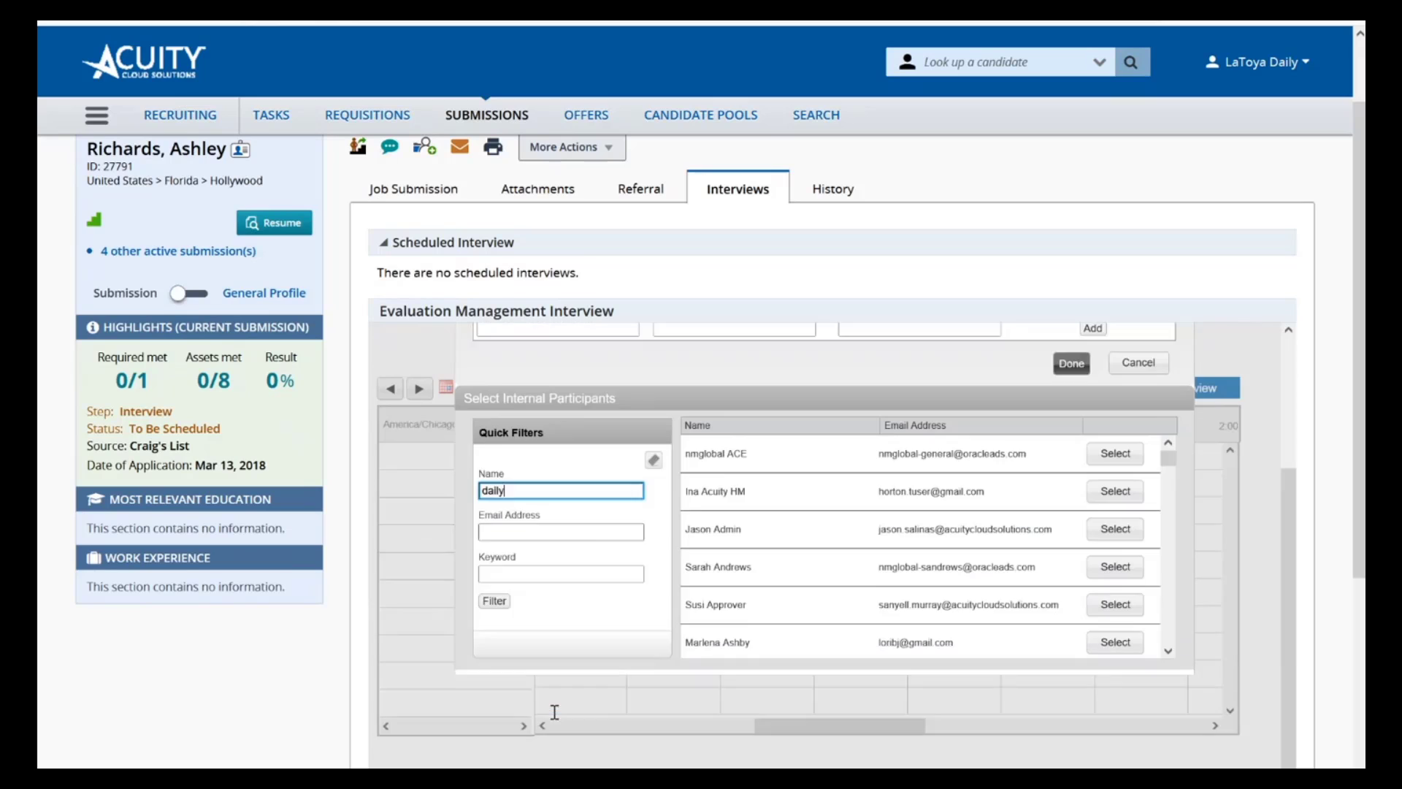
left_click(503, 549)
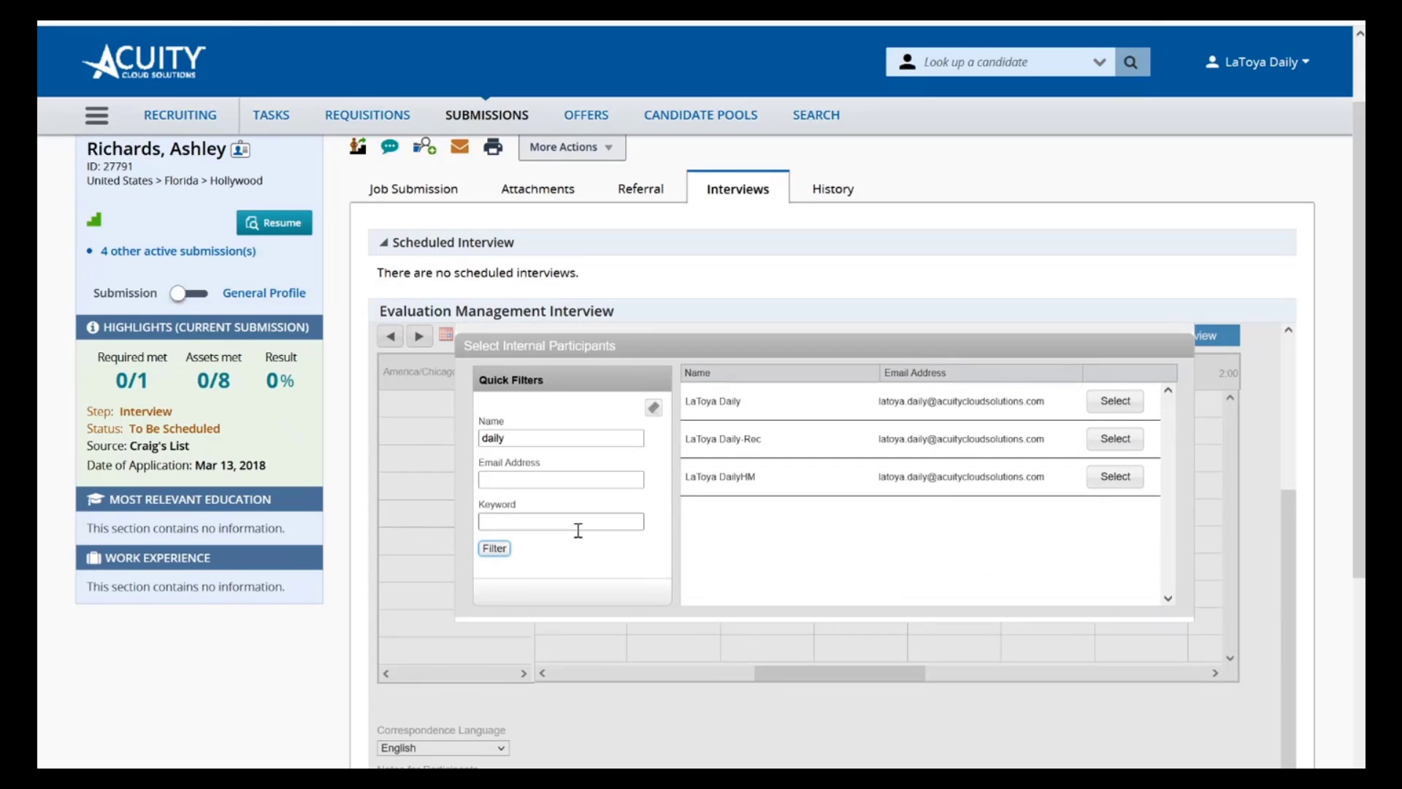
Add the internal account whose name ends in "-Rec" to the participants and assign it to the one-on-one interview
left_click(1115, 439)
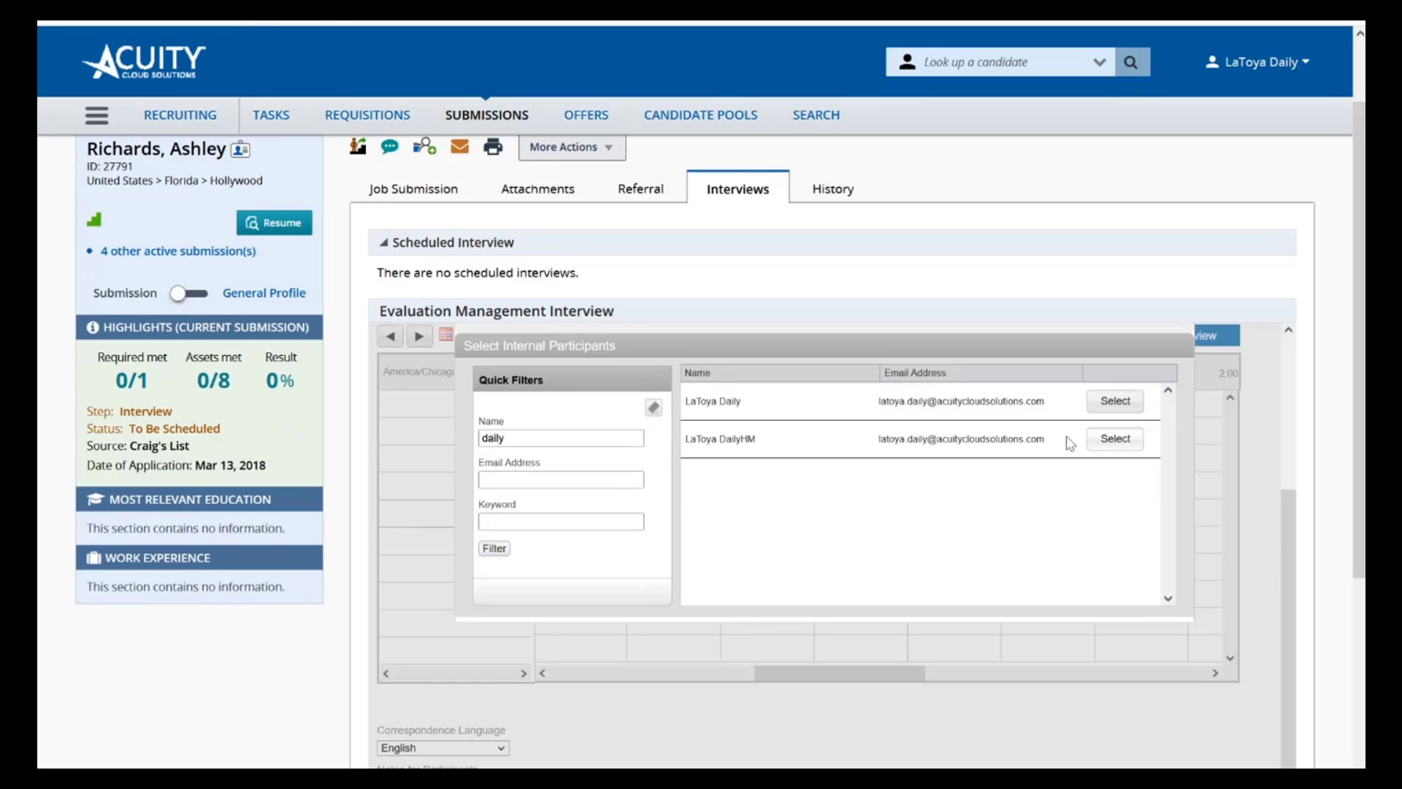
scroll(1071, 477, "up", 1)
scroll(1071, 478, "up", 3)
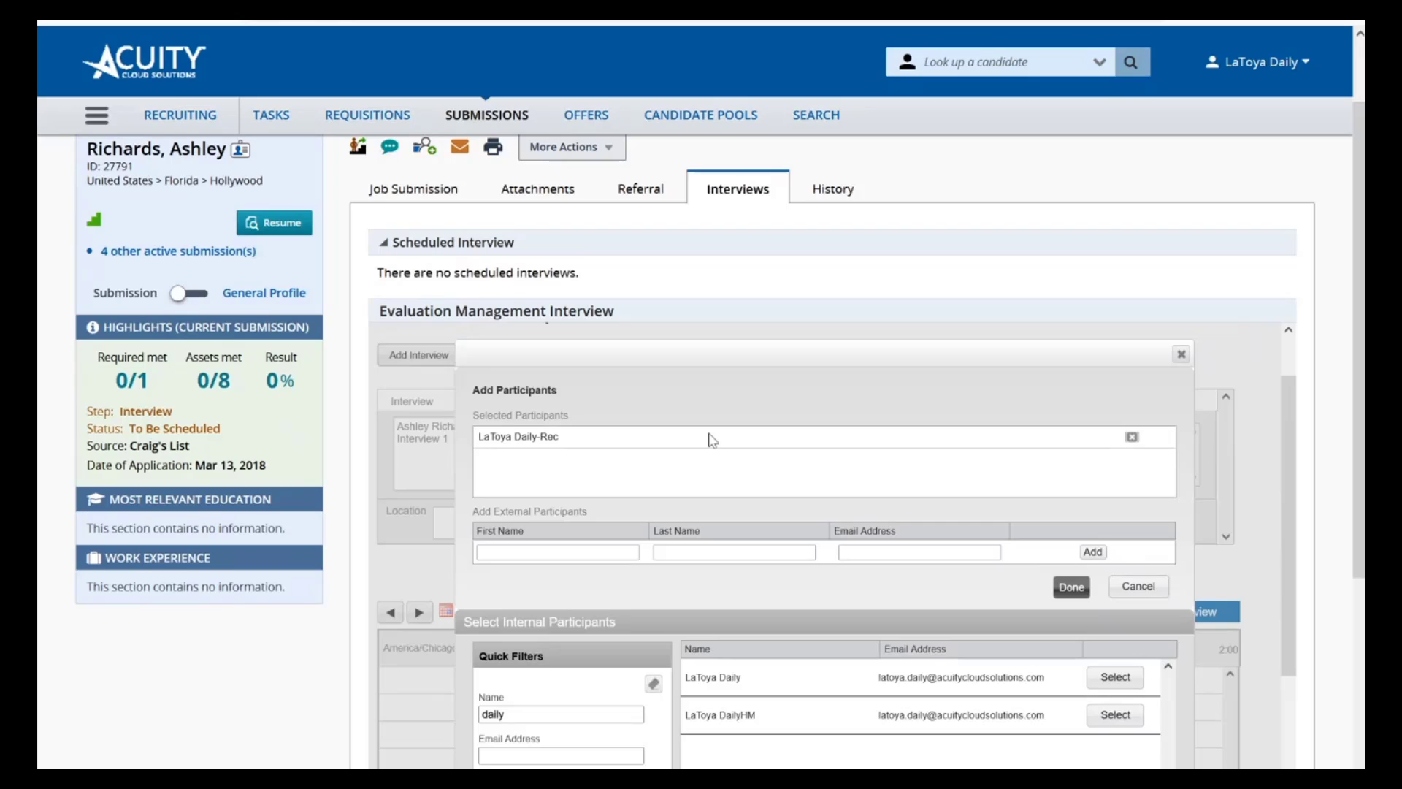
left_click(1071, 586)
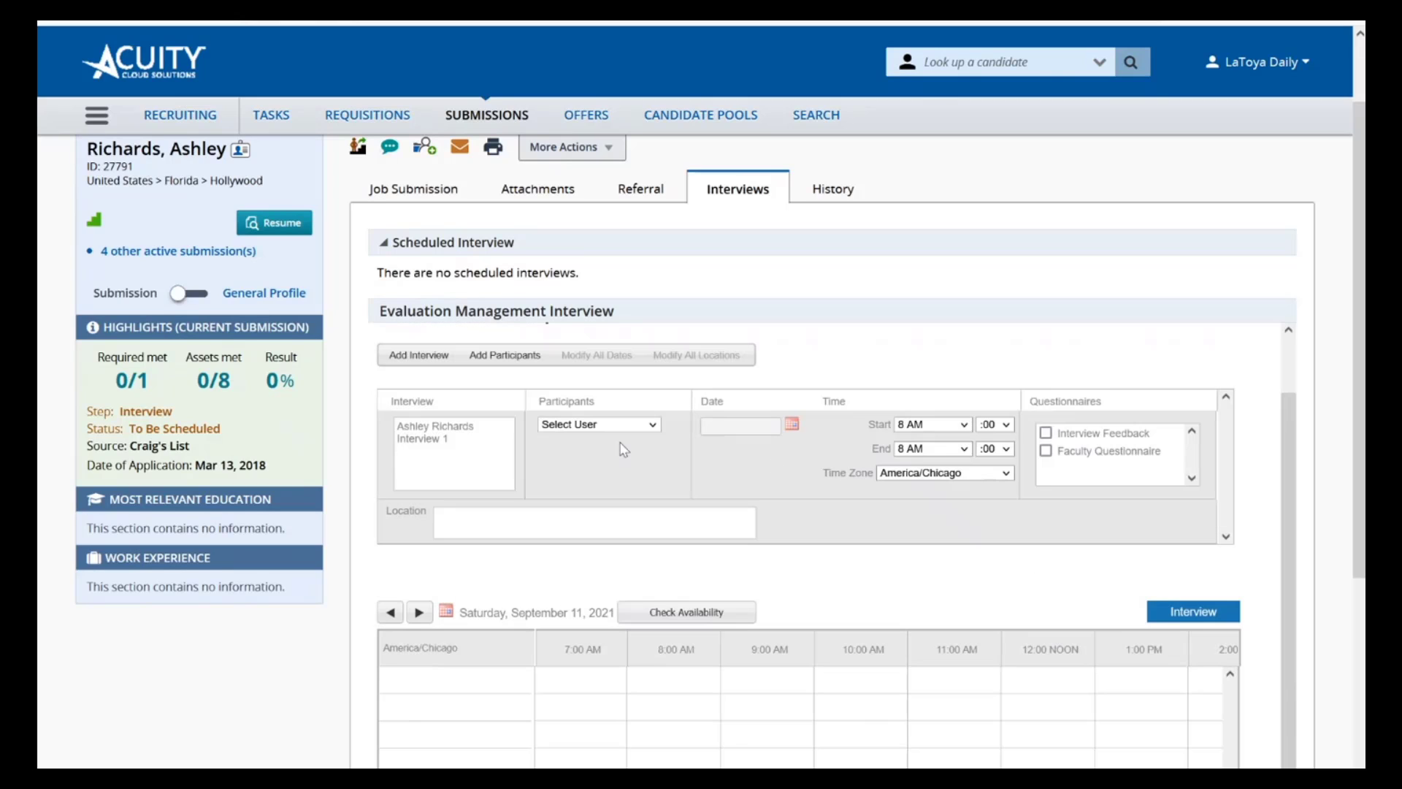
left_click(659, 424)
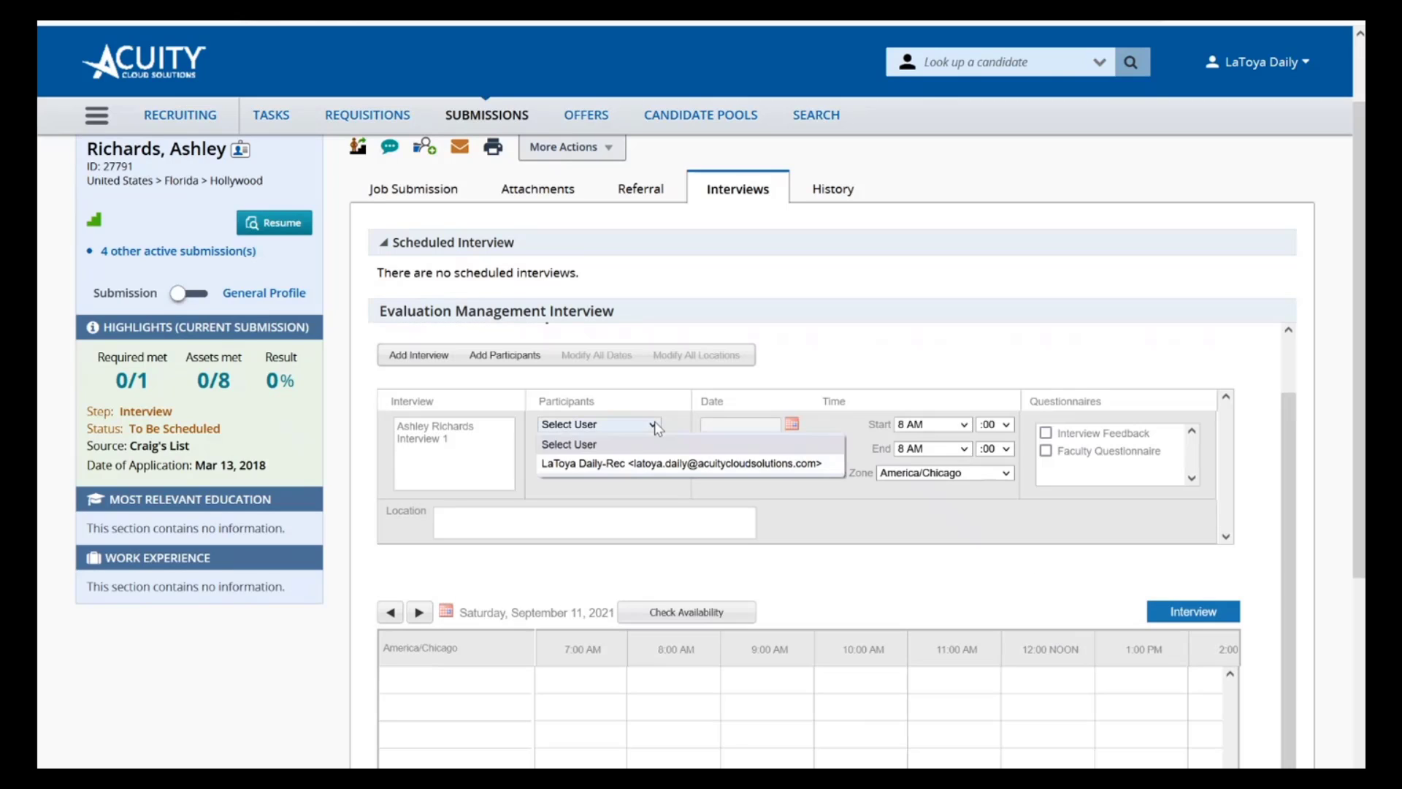
left_click(605, 466)
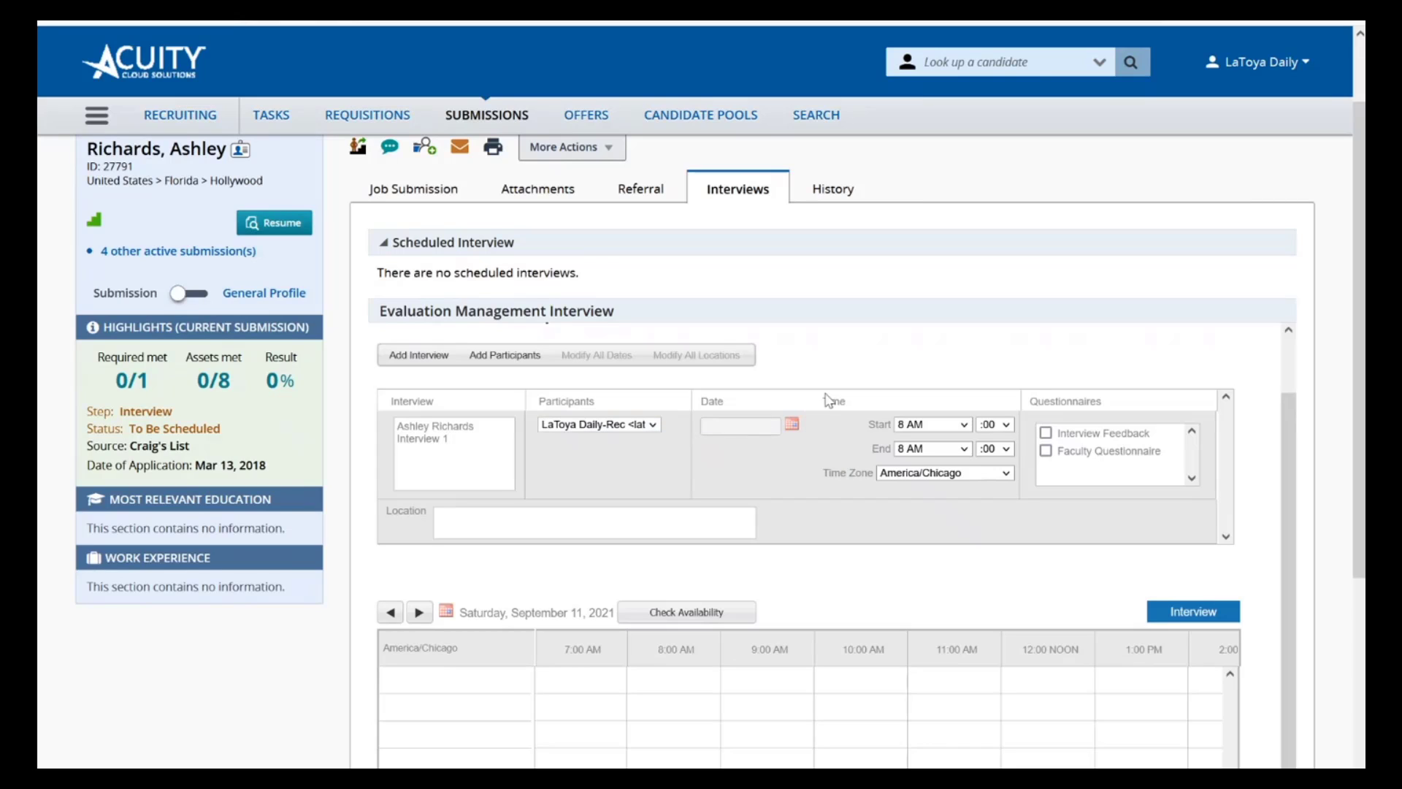
Set the one-on-one interview's date to 09/13/2021 with a start time of 9:00 AM and an end time of 9:30 AM
left_click(798, 423)
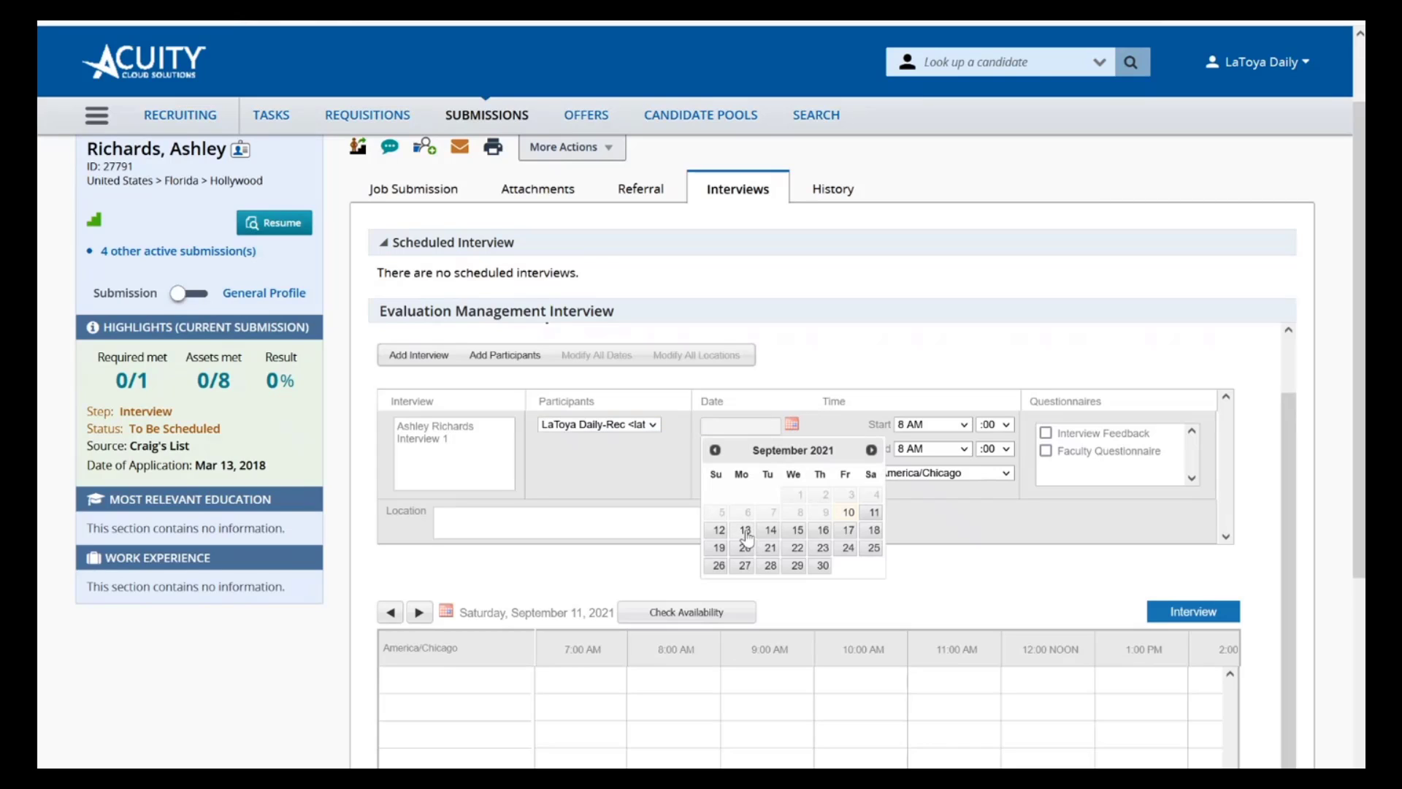
left_click(745, 539)
left_click(962, 425)
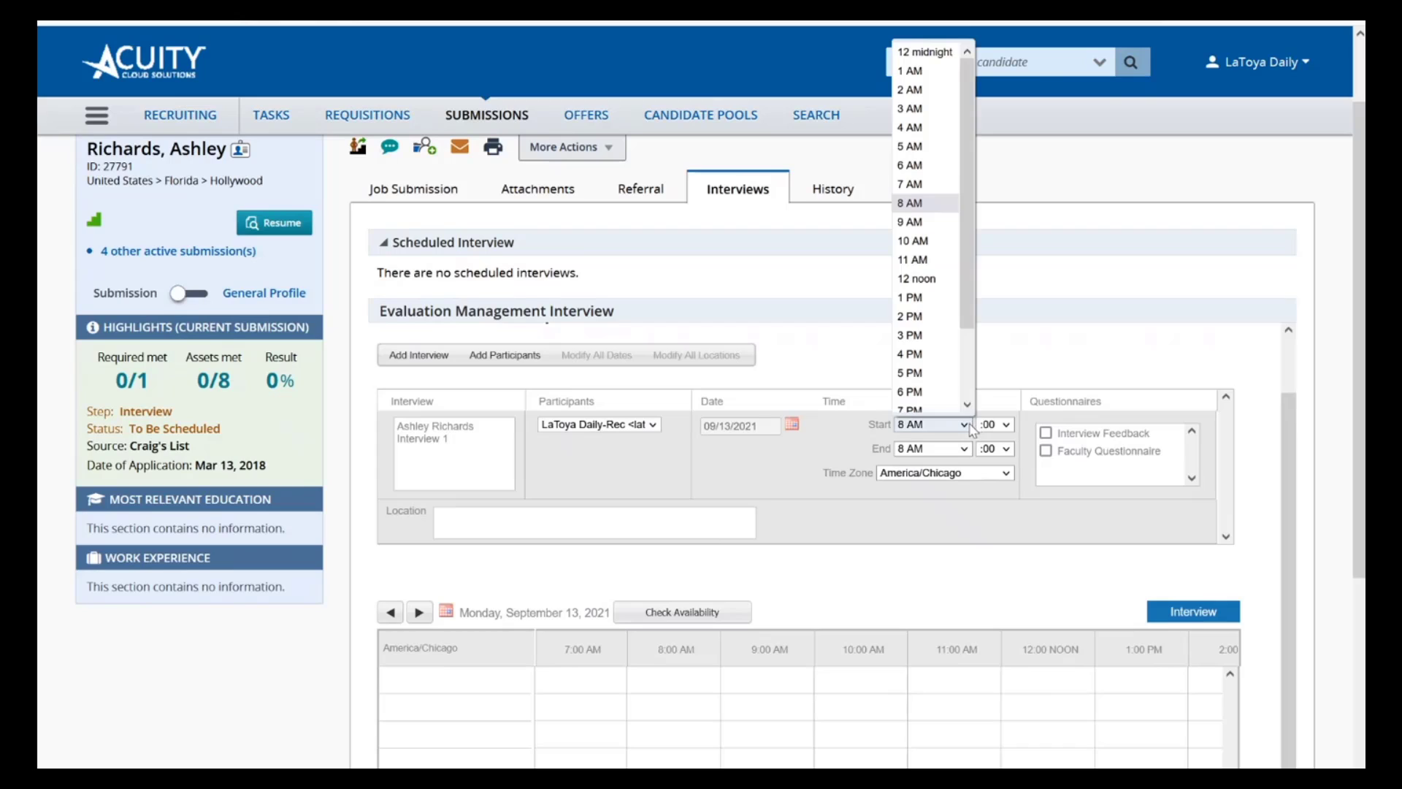
left_click(936, 222)
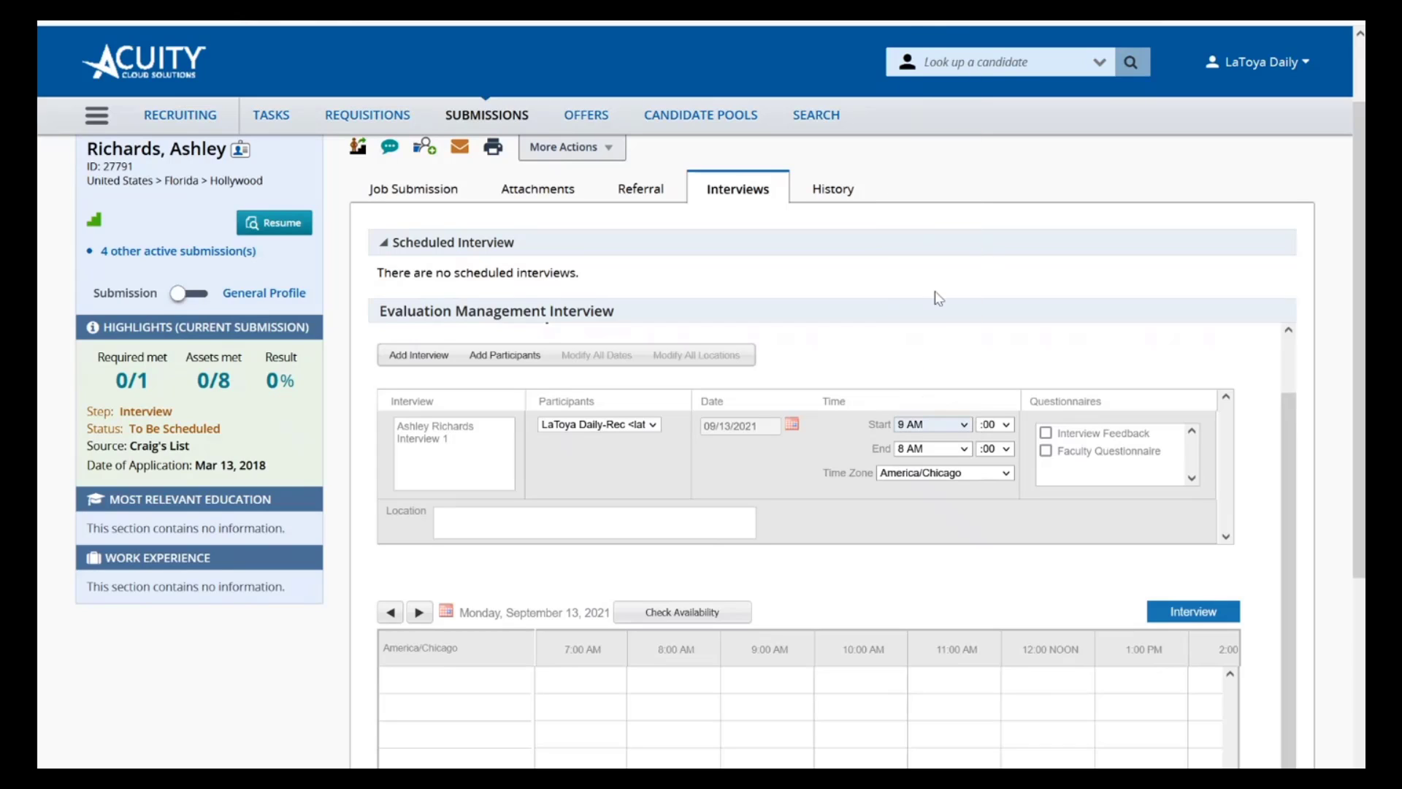
left_click(963, 448)
left_click(921, 225)
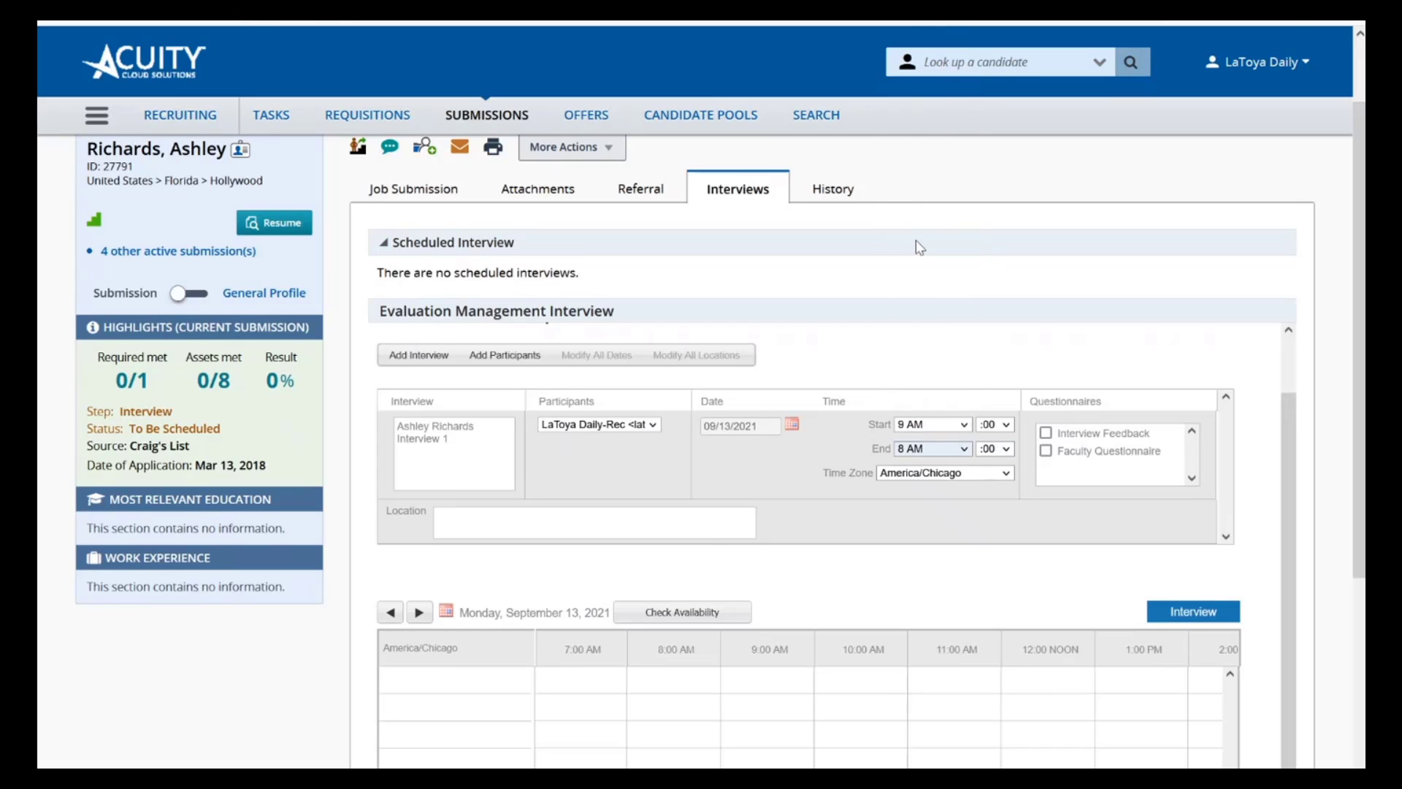
left_click(1005, 450)
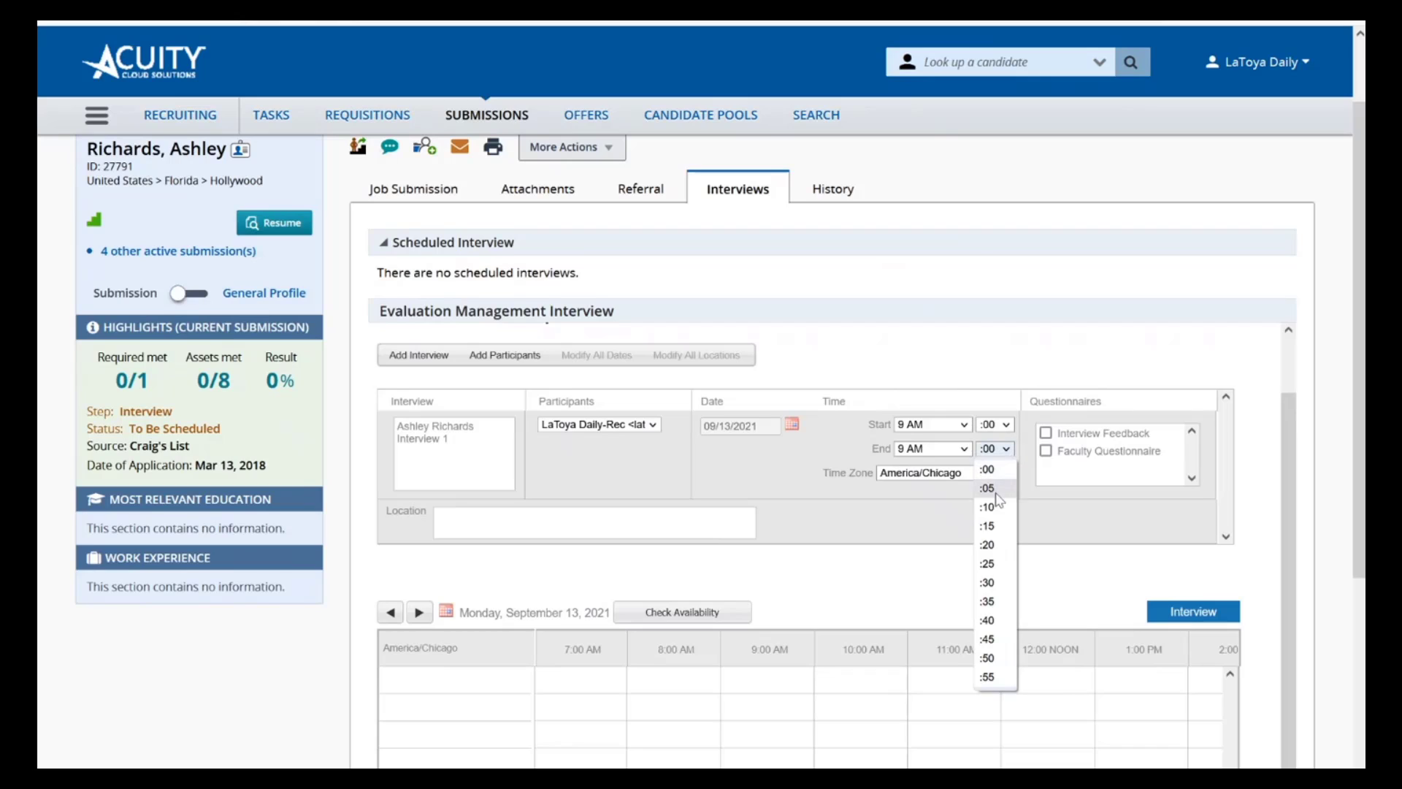
left_click(993, 583)
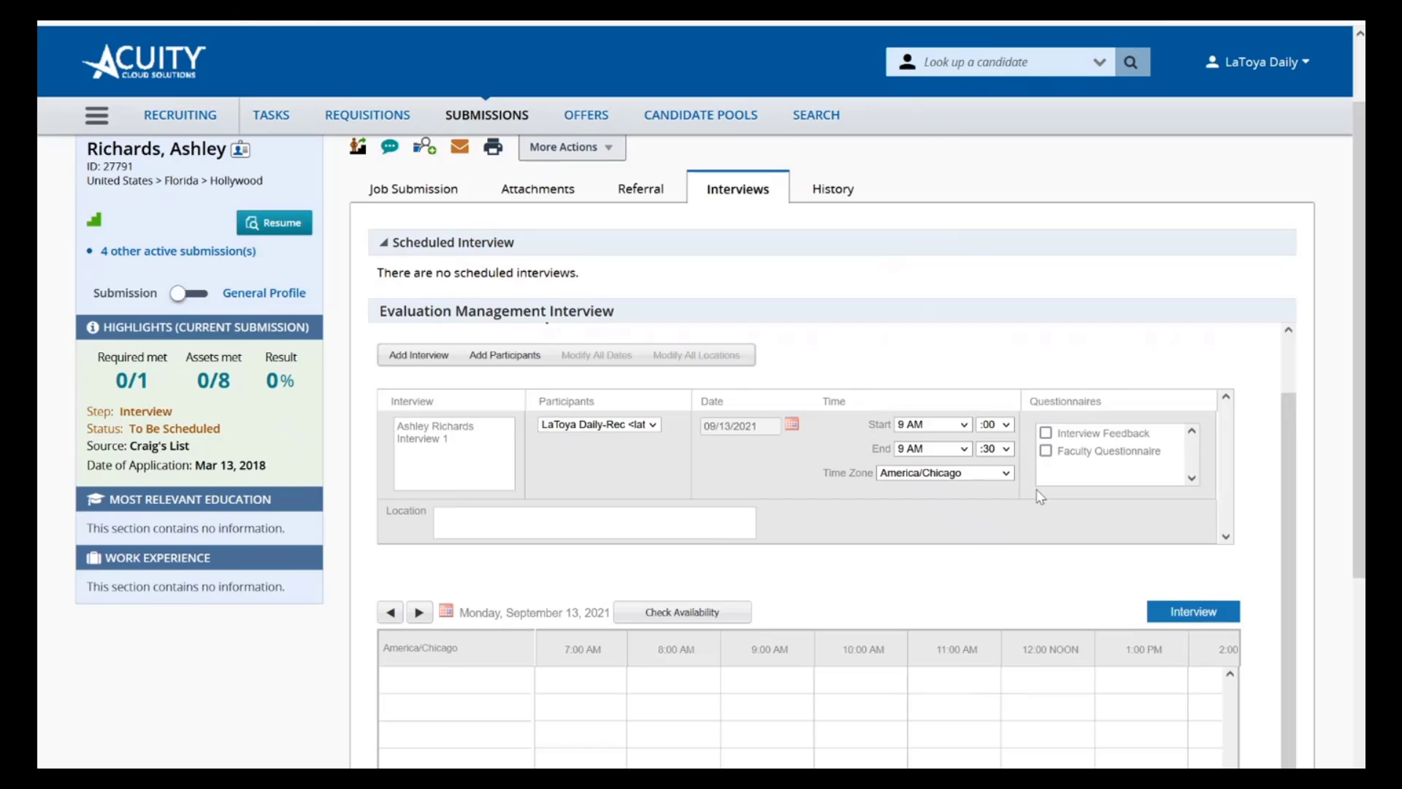
Attach the Interview Feedback questionnaire to the interview and fill in the location with the street address
left_click(1047, 433)
left_click(642, 532)
type("123")
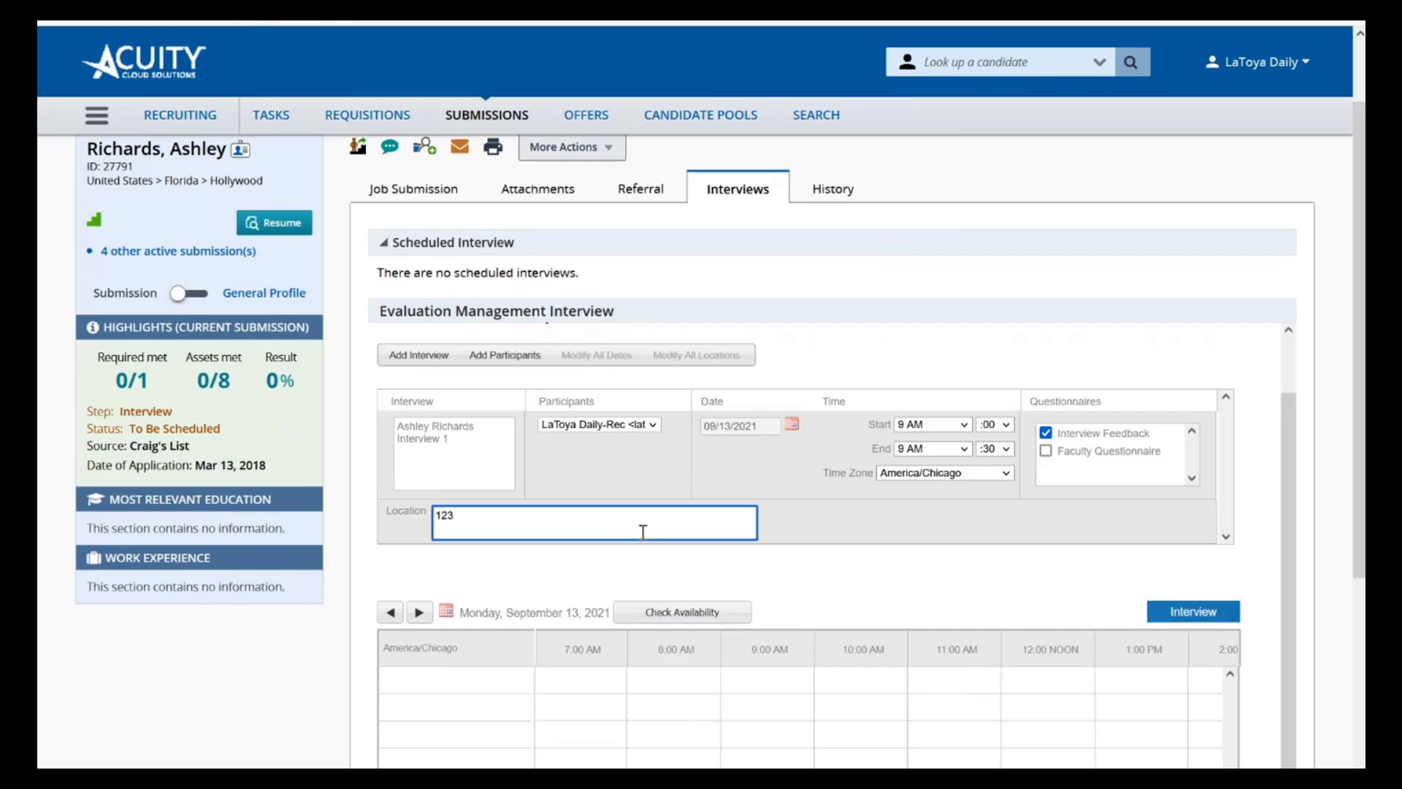
type(" Main St Ste 123 ")
type("Houston Tx 77")
type("002")
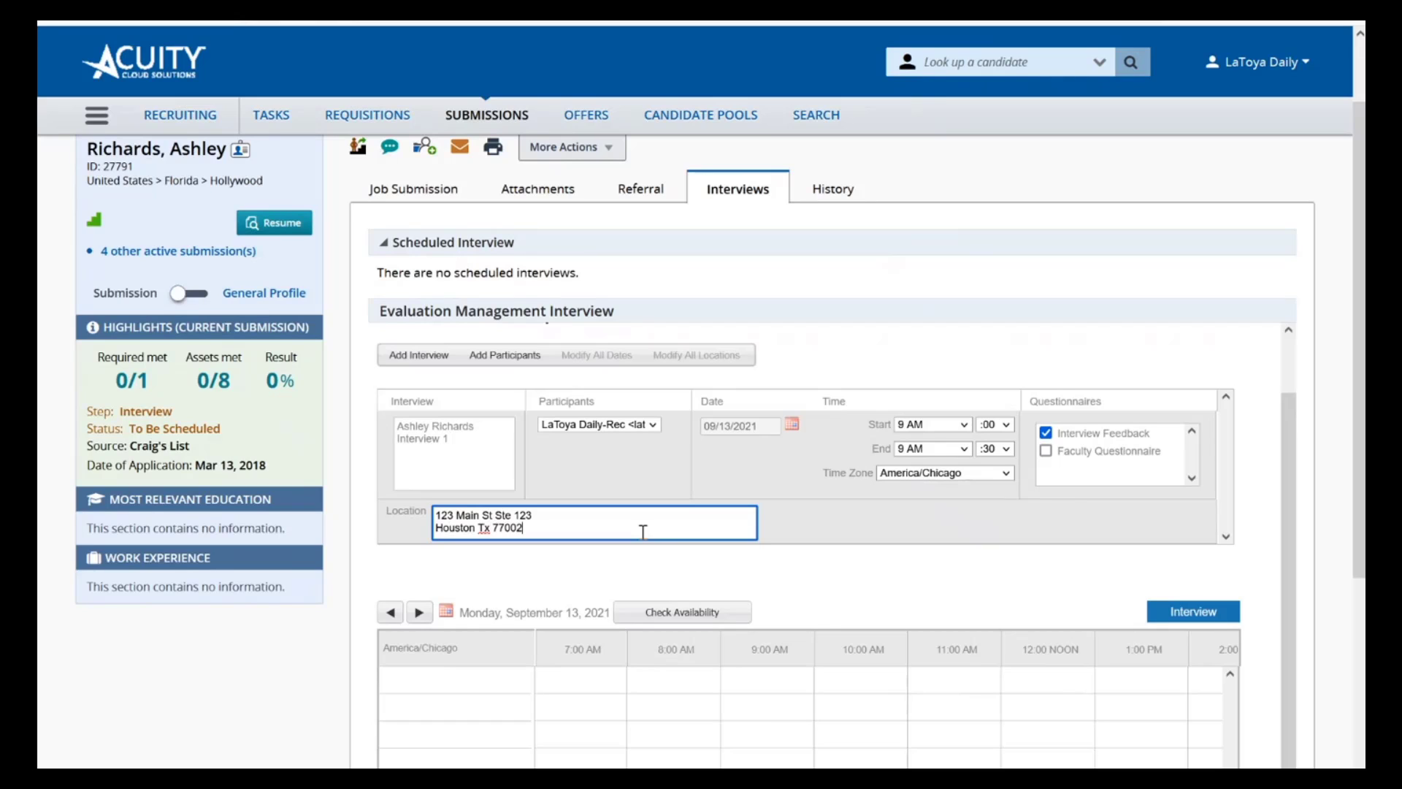
Examine the interview's availability calendar, correspondence language, Notes for Participants and File Sharing options
scroll(704, 587, "down", 1)
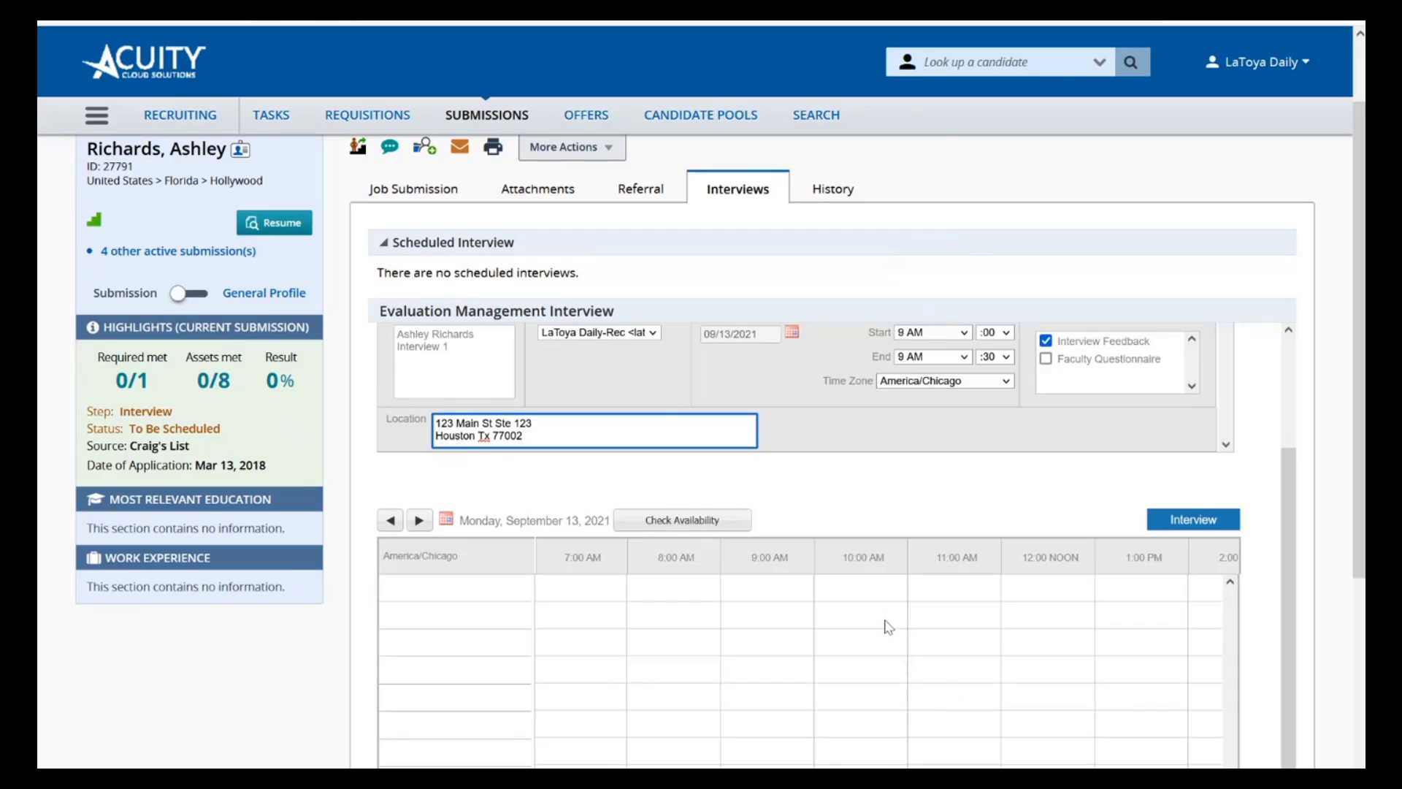
scroll(557, 510, "down", 1)
scroll(591, 511, "up", 3)
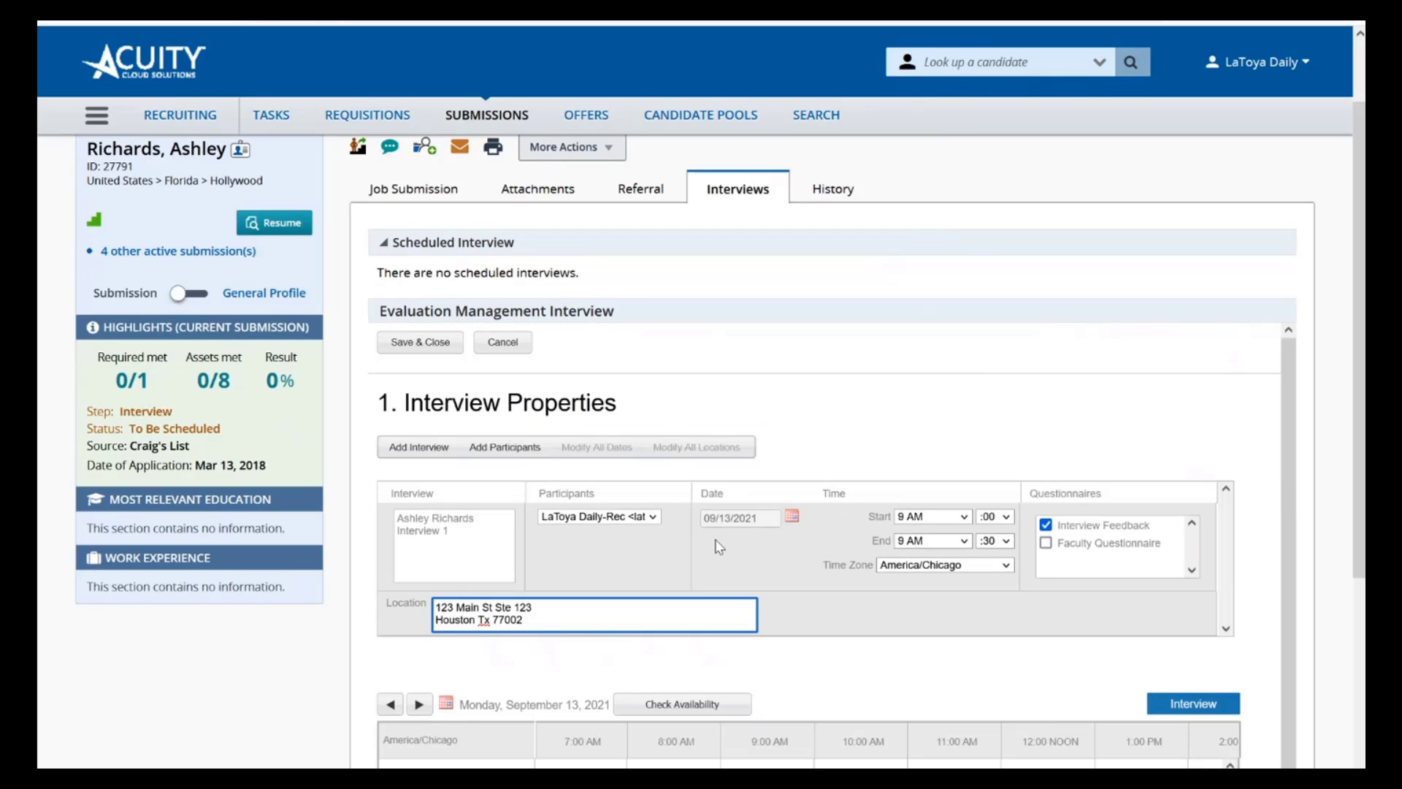
scroll(719, 547, "down", 4)
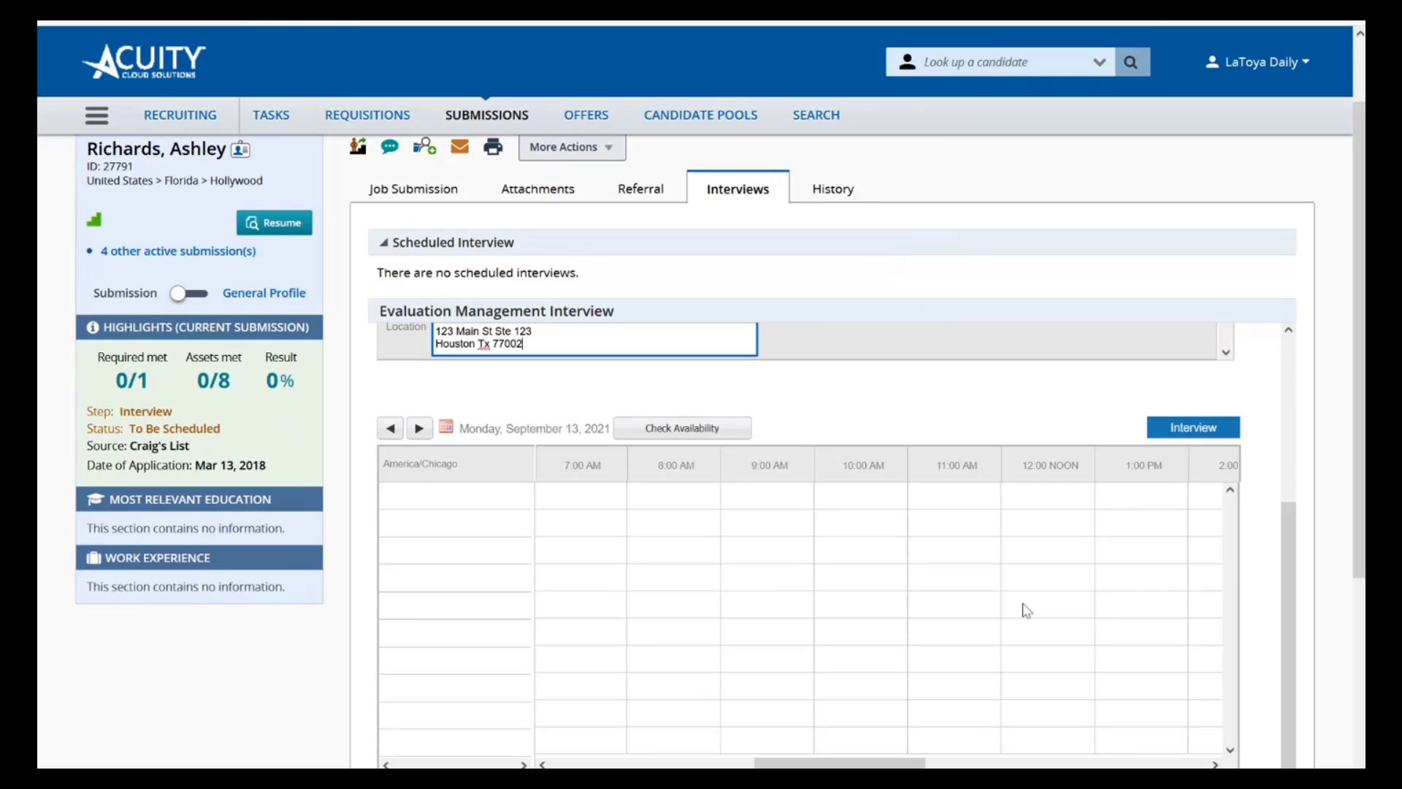
scroll(1037, 612, "down", 1)
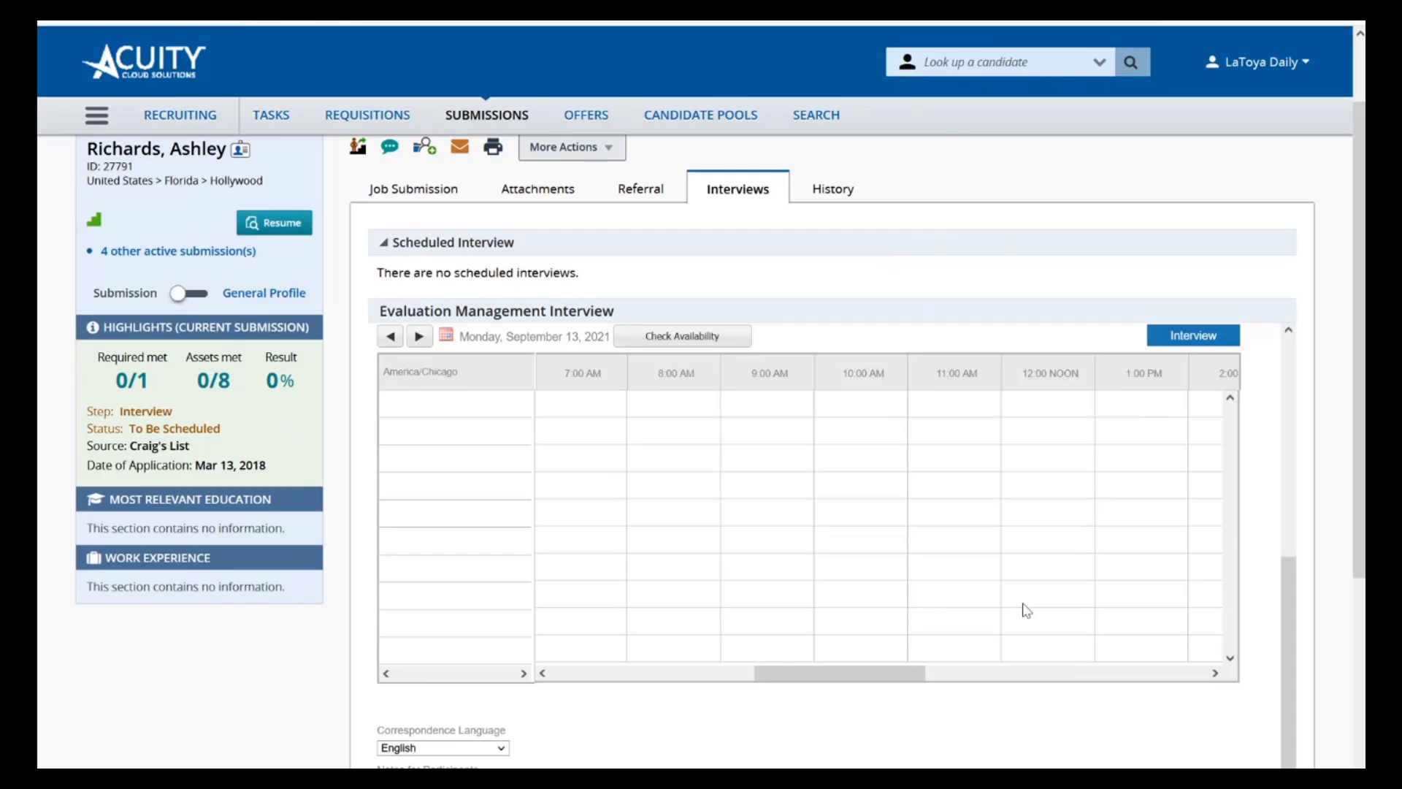
scroll(1026, 610, "down", 1)
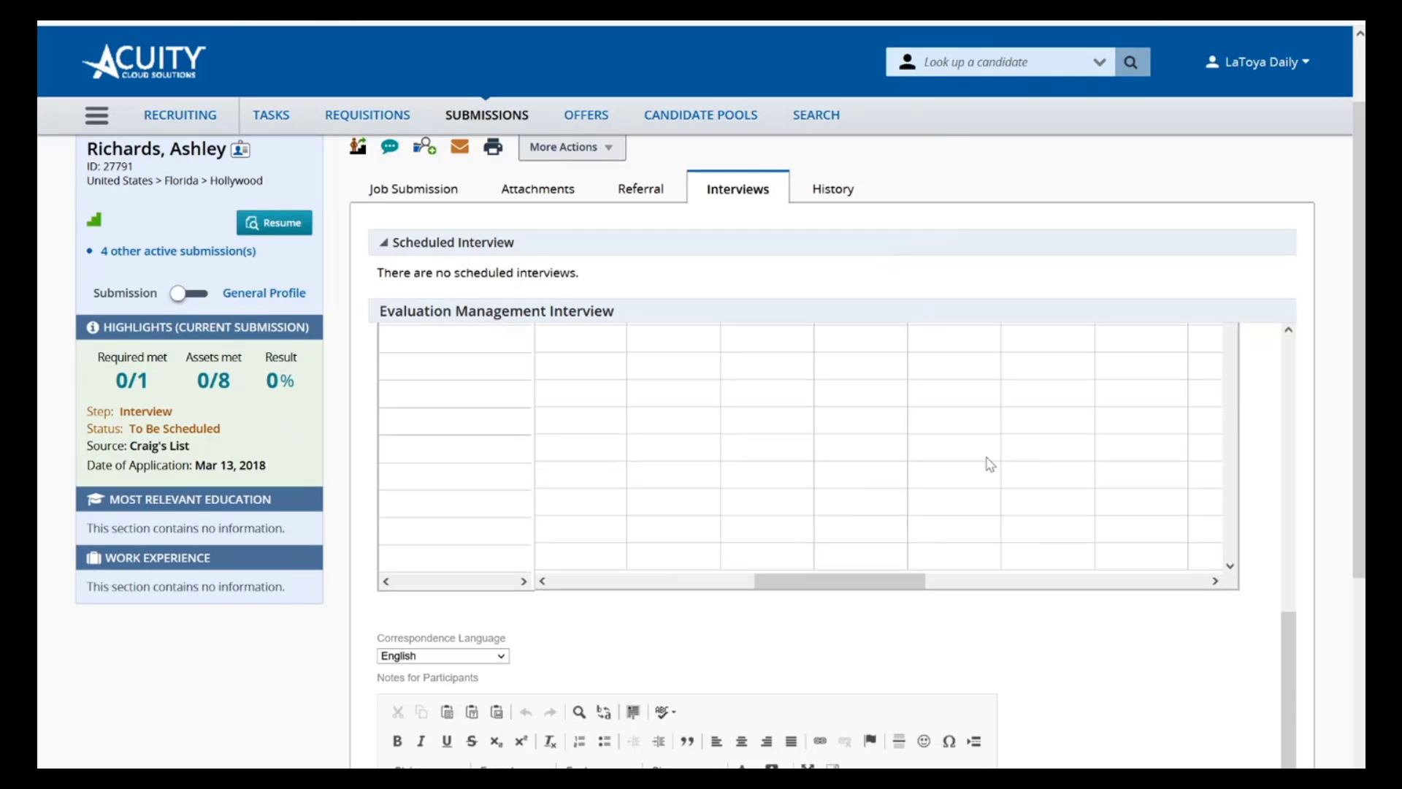
scroll(989, 464, "down", 1)
scroll(1176, 620, "down", 3)
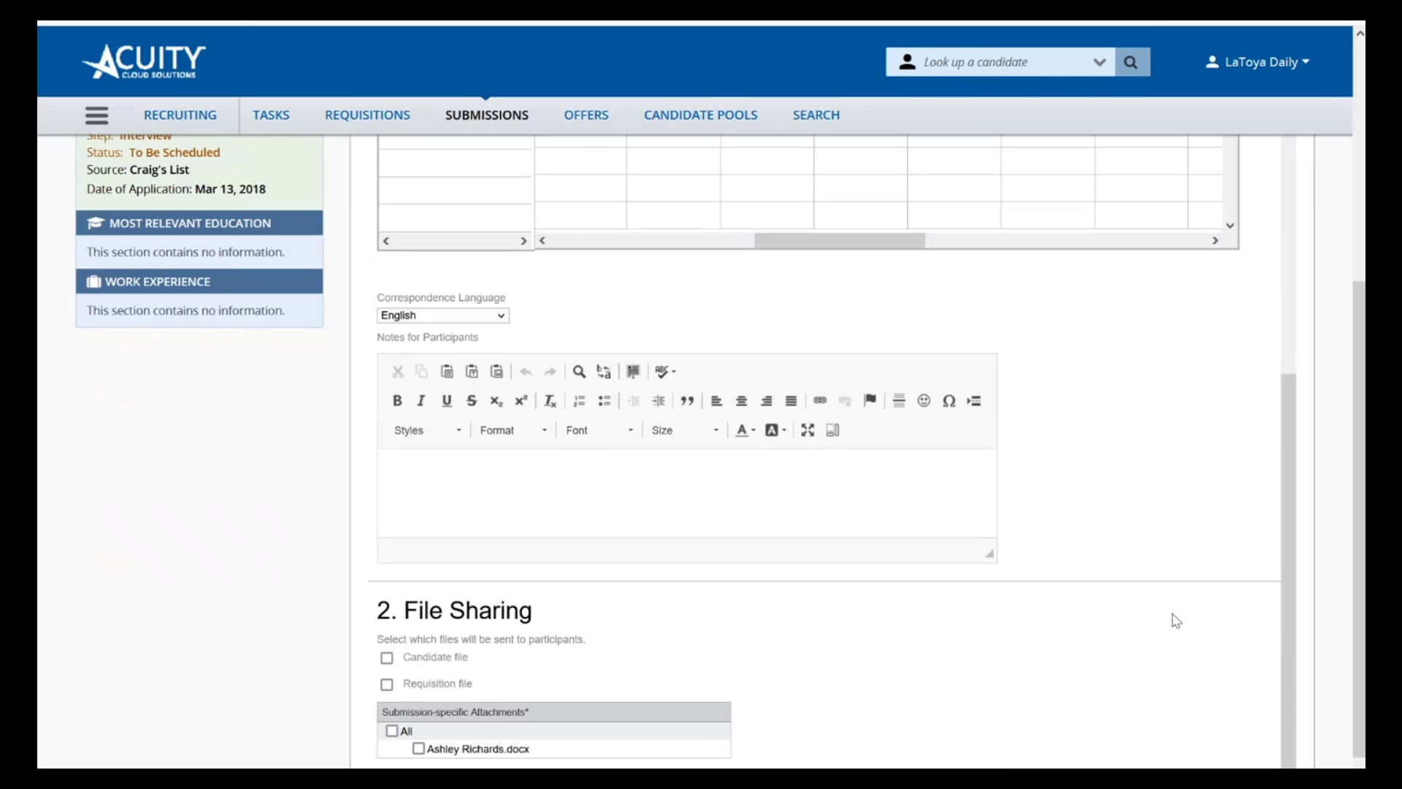
left_click(769, 499)
scroll(769, 498, "down", 1)
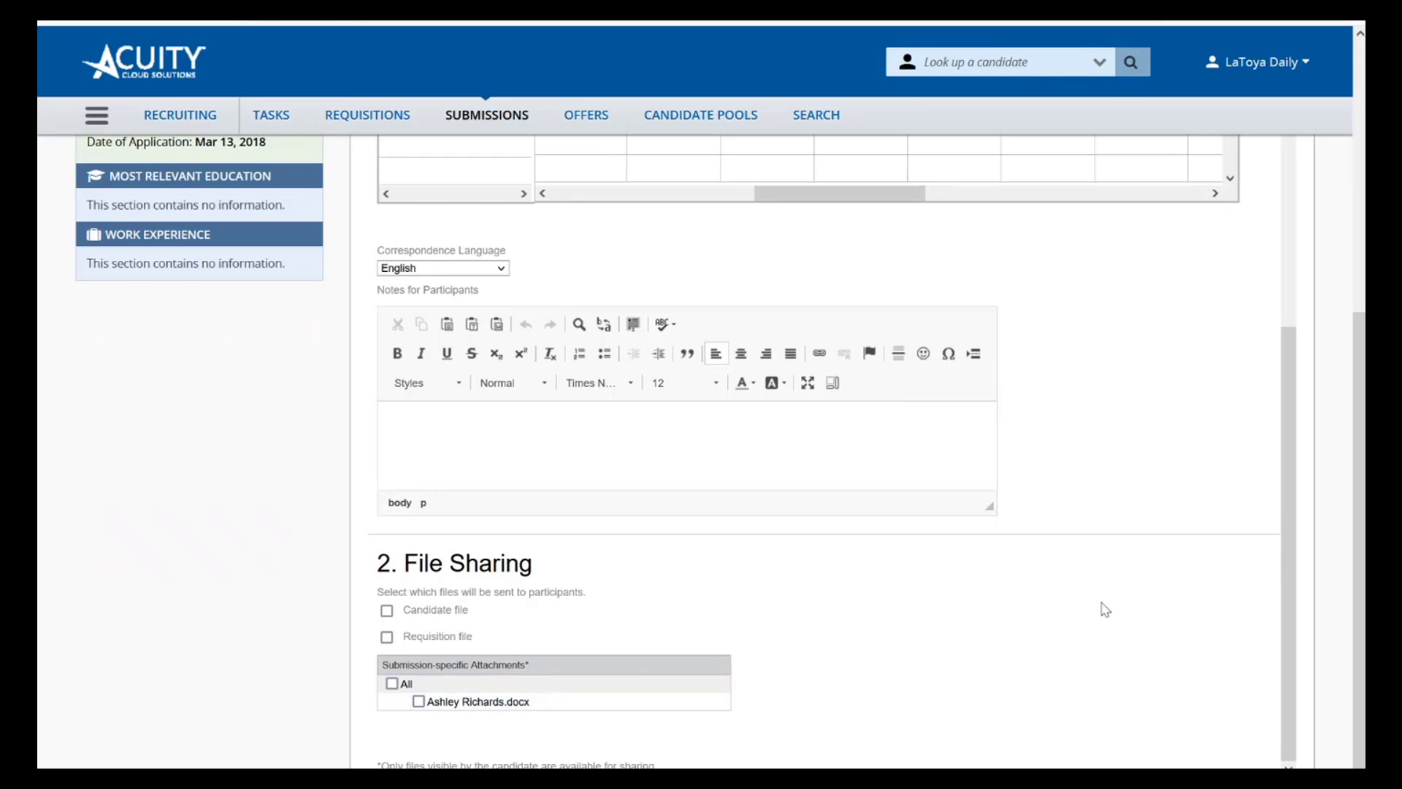
Save and close the one-on-one interview, and look over the completed interviews and expired evaluation requests sections
scroll(1132, 544, "up", 6)
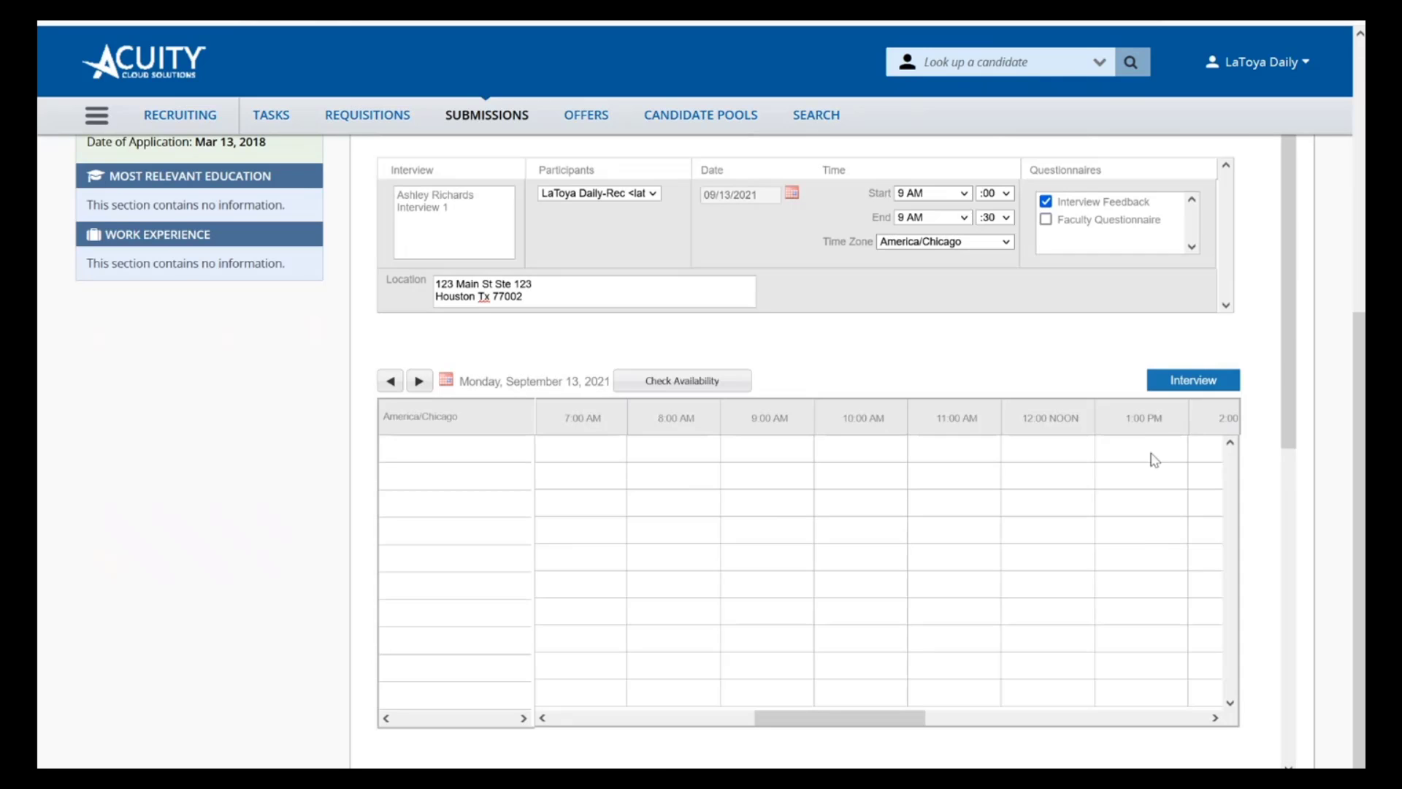
scroll(1109, 347, "up", 5)
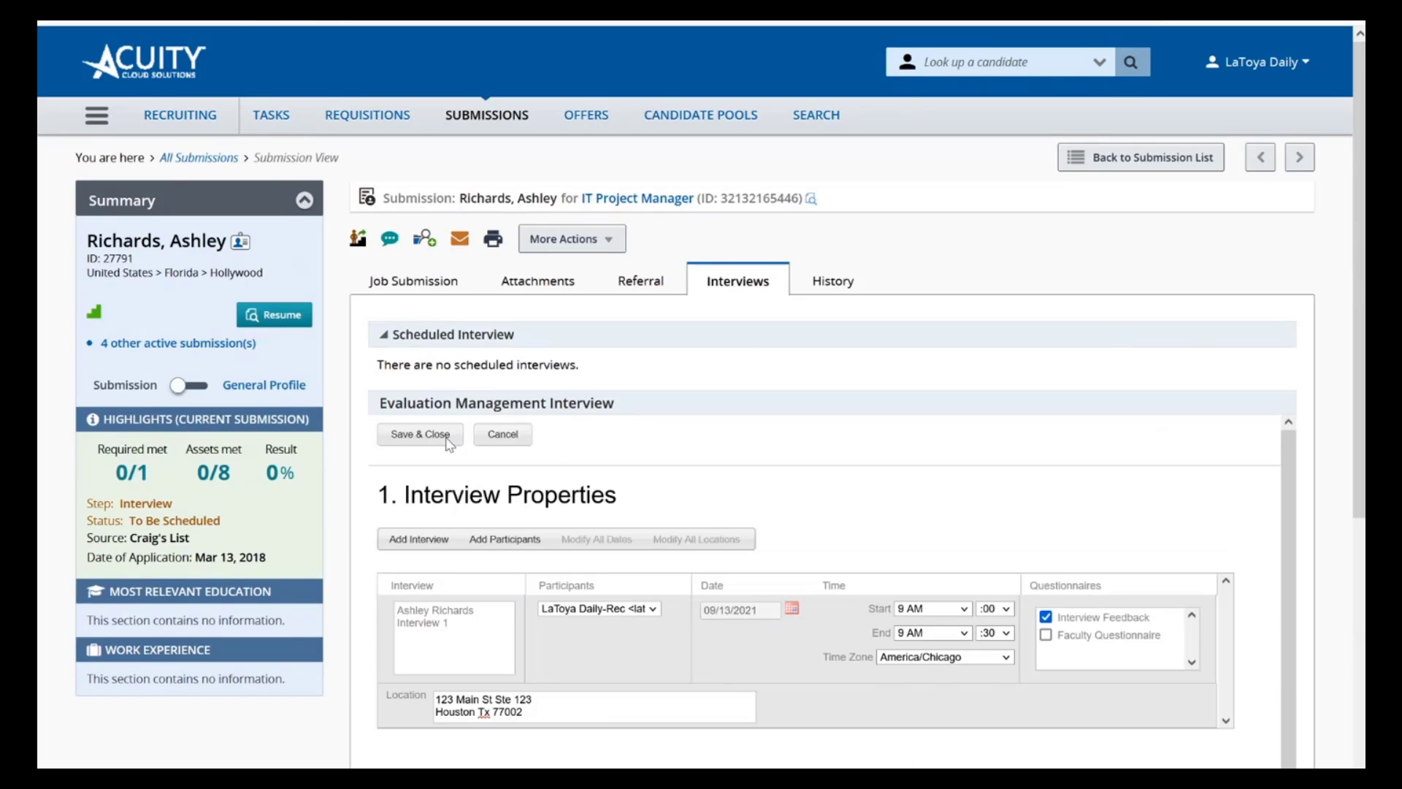
left_click(381, 438)
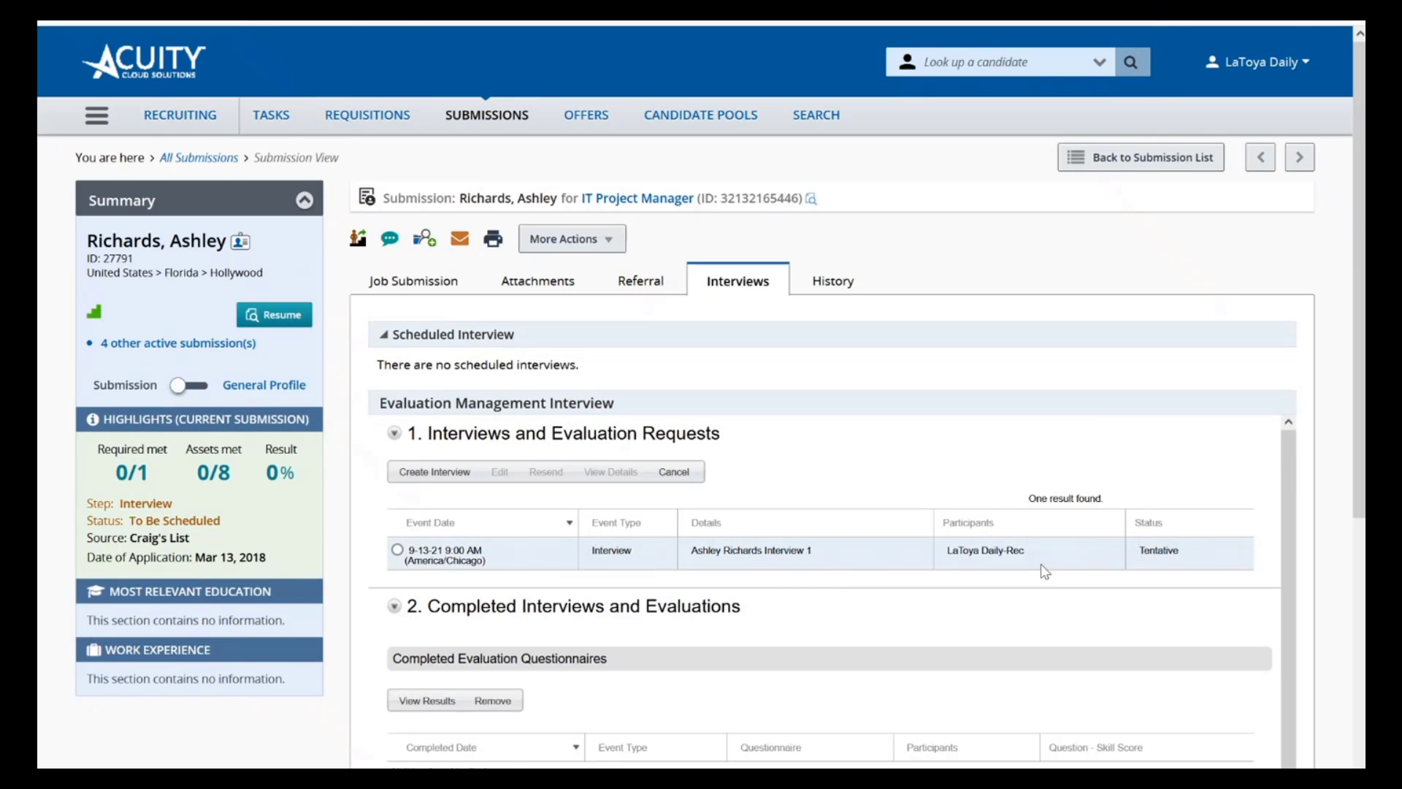
scroll(1042, 565, "down", 5)
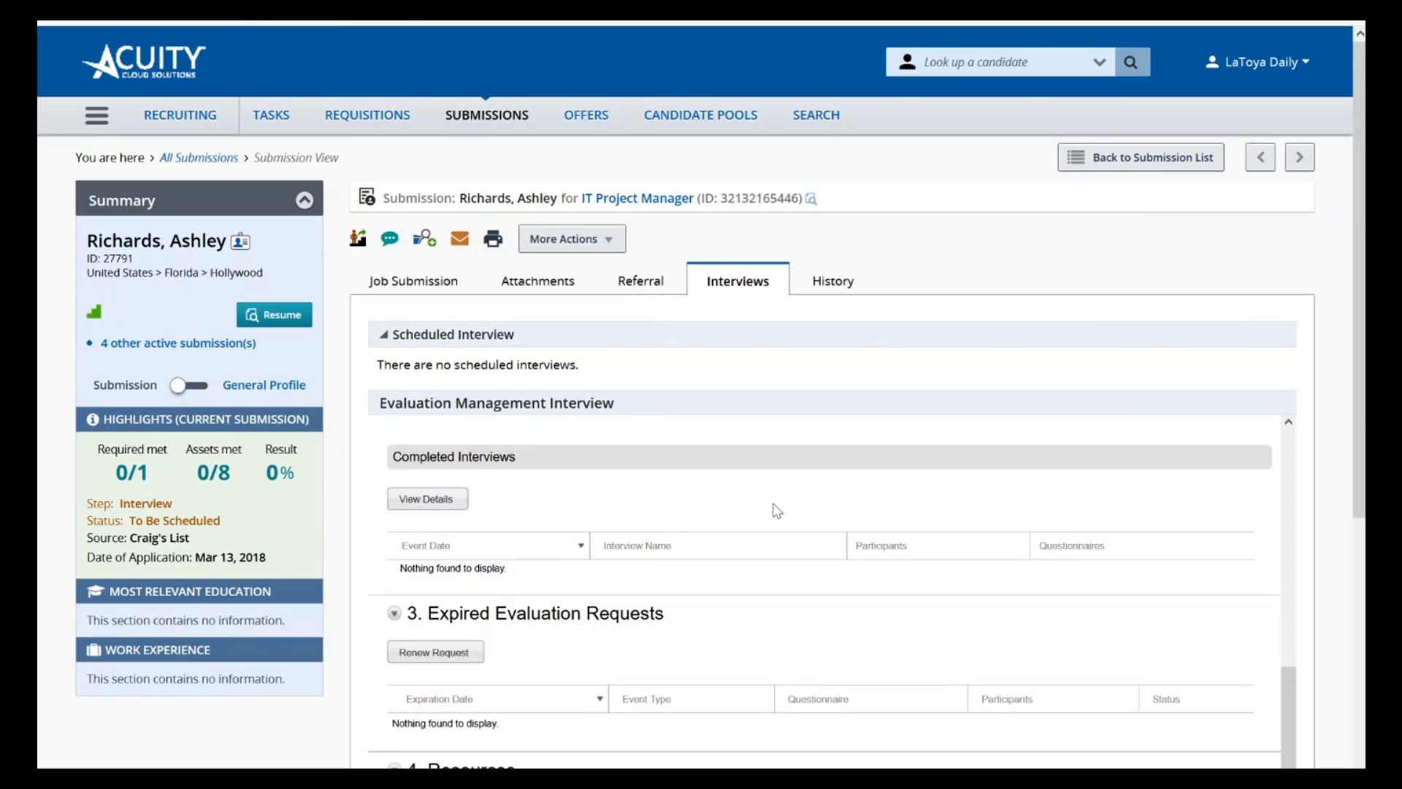
scroll(776, 510, "up", 5)
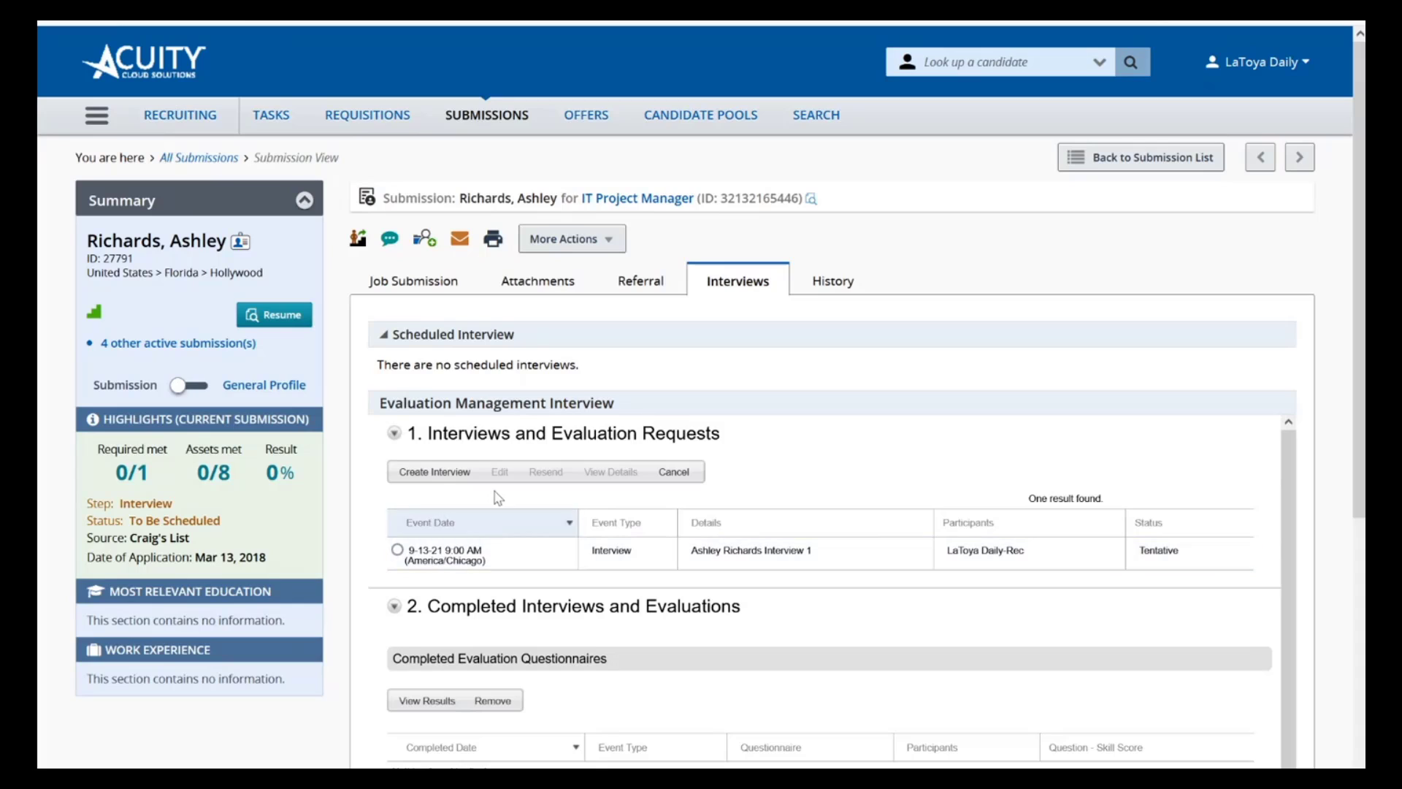
Start another one-on-one interview and examine its external and internal participant options without adding anyone
left_click(431, 473)
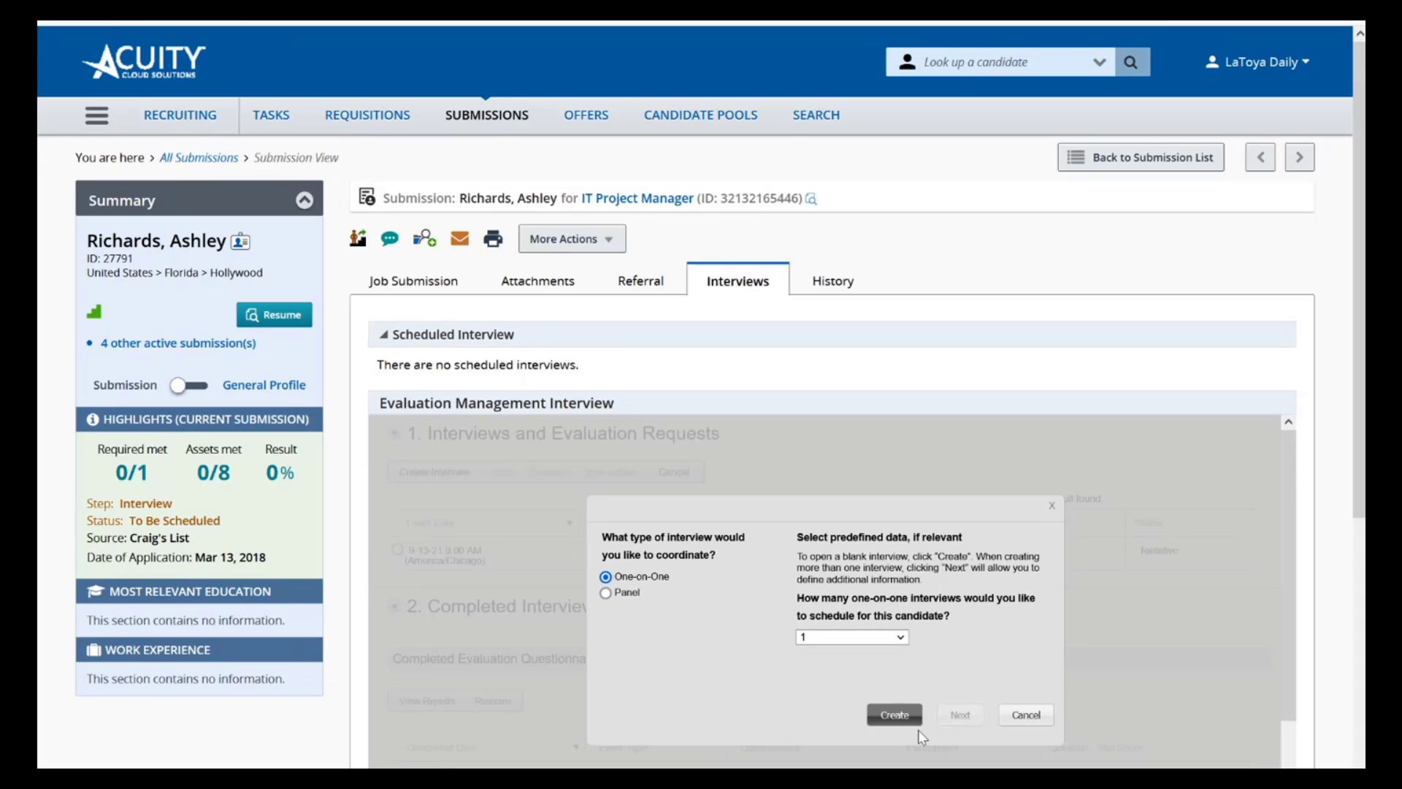
left_click(894, 714)
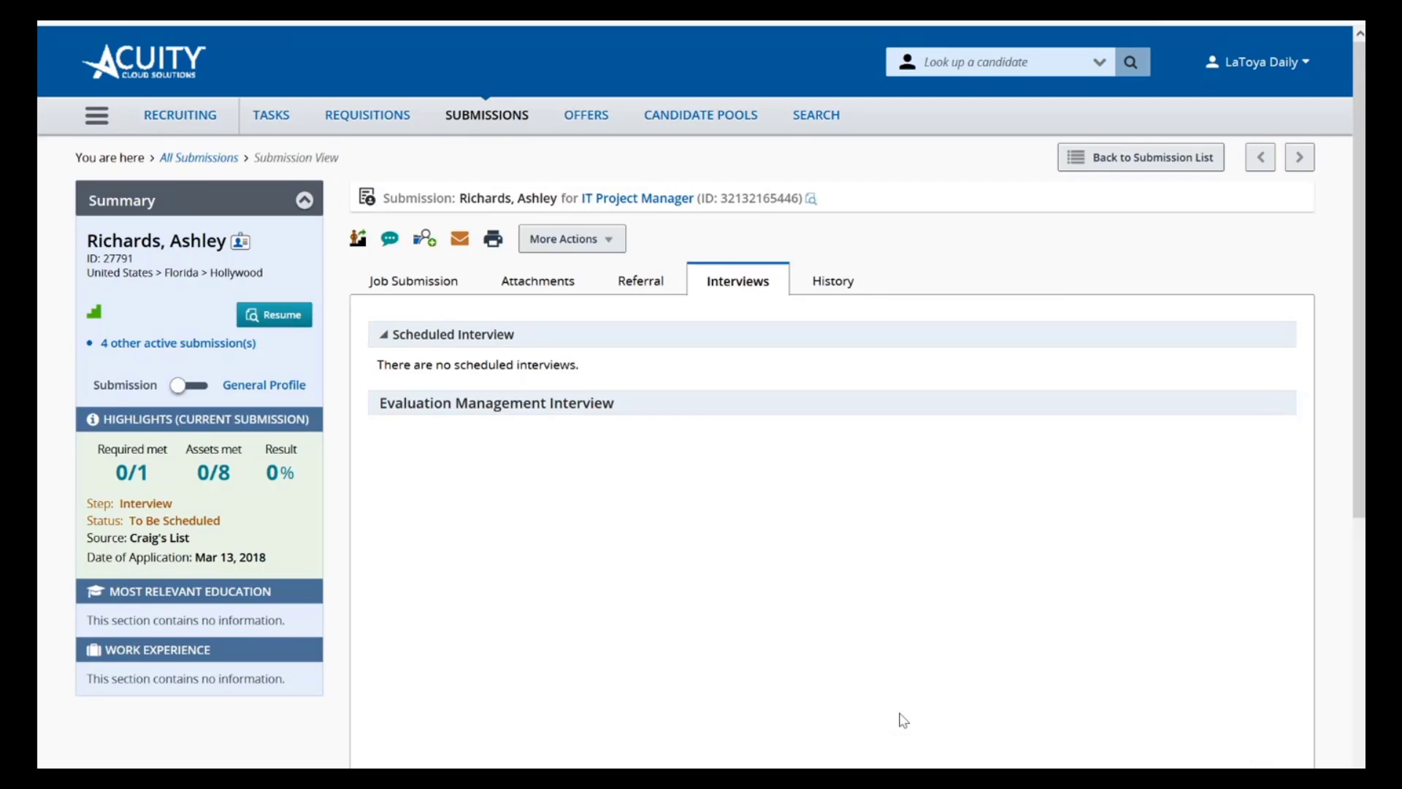
scroll(747, 632, "down", 1)
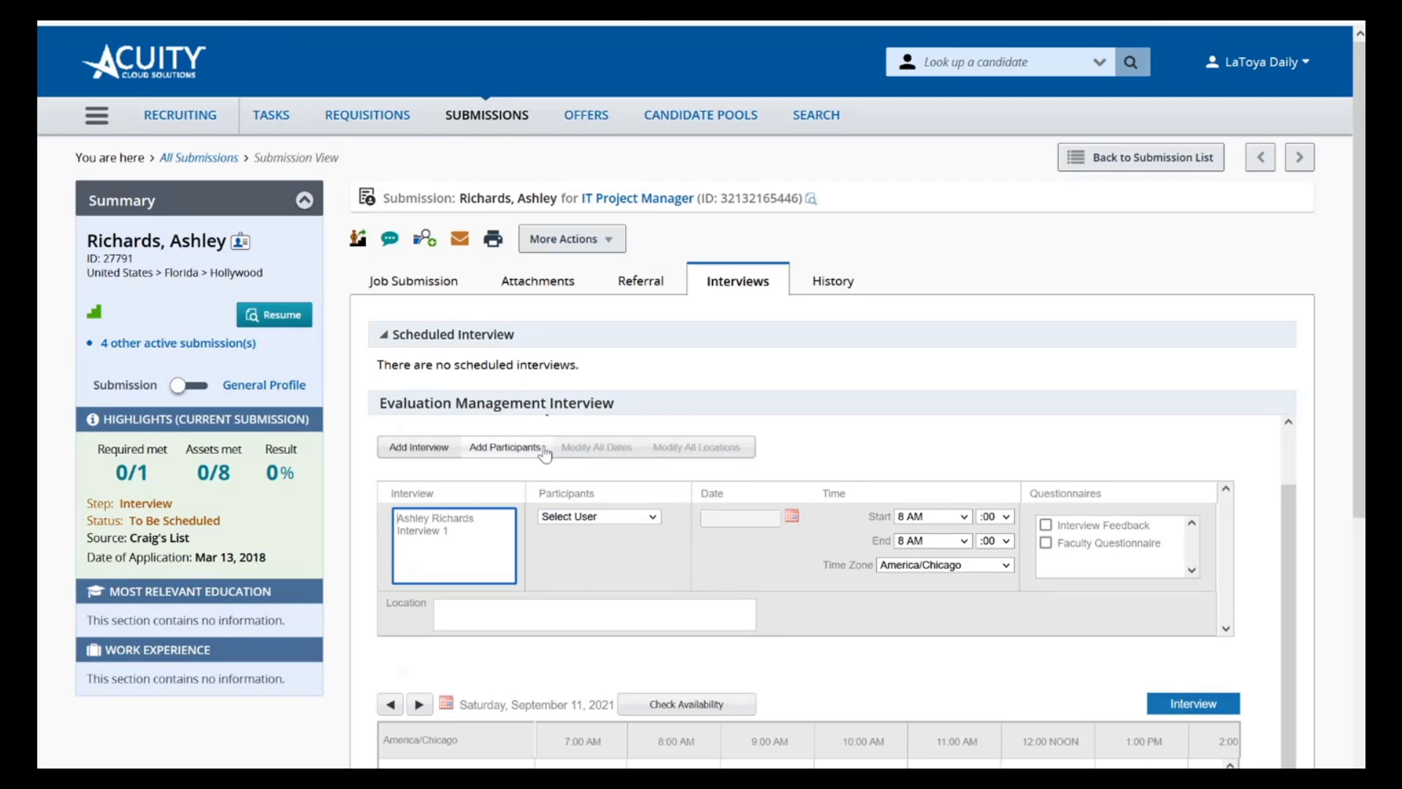
left_click(504, 447)
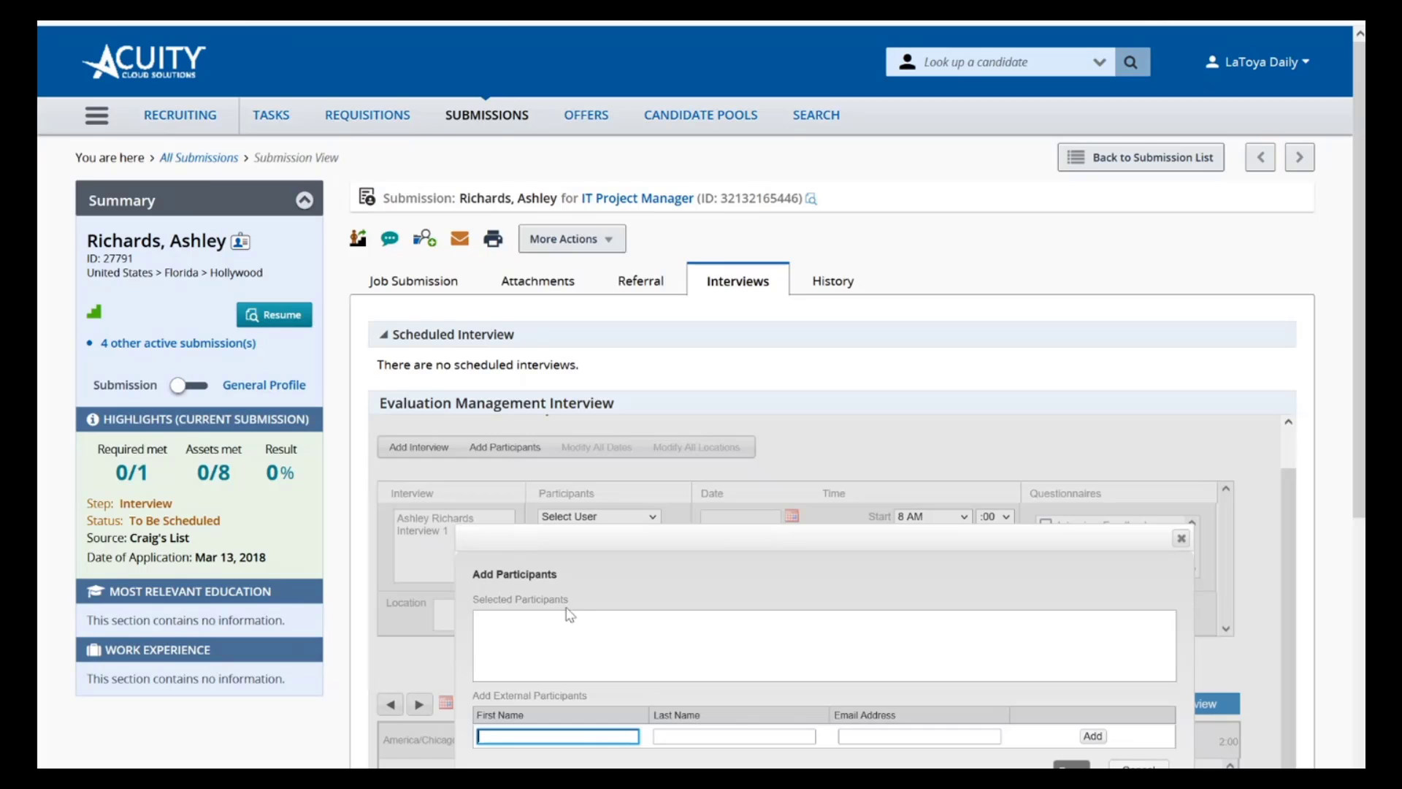
scroll(567, 606, "down", 3)
scroll(569, 612, "down", 1)
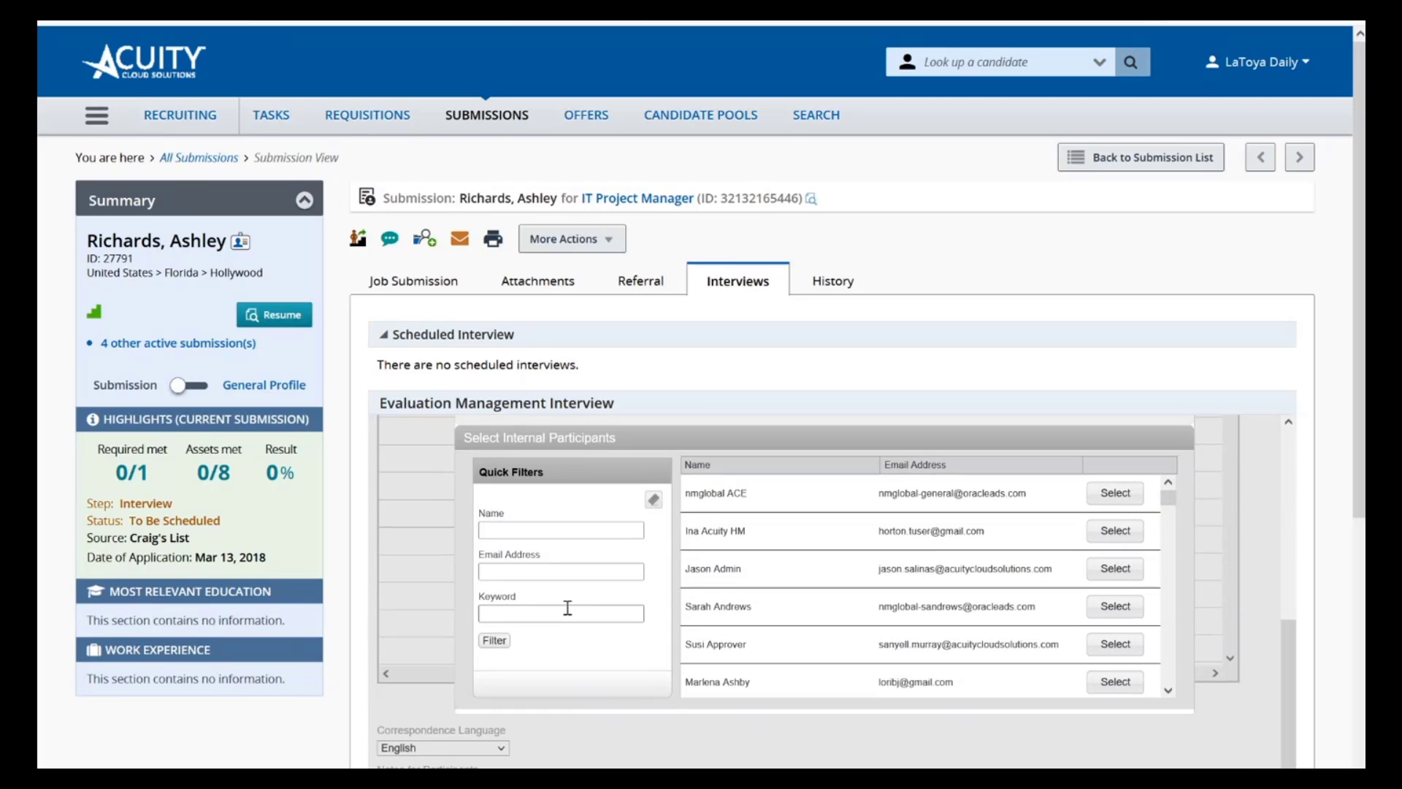
scroll(568, 608, "up", 4)
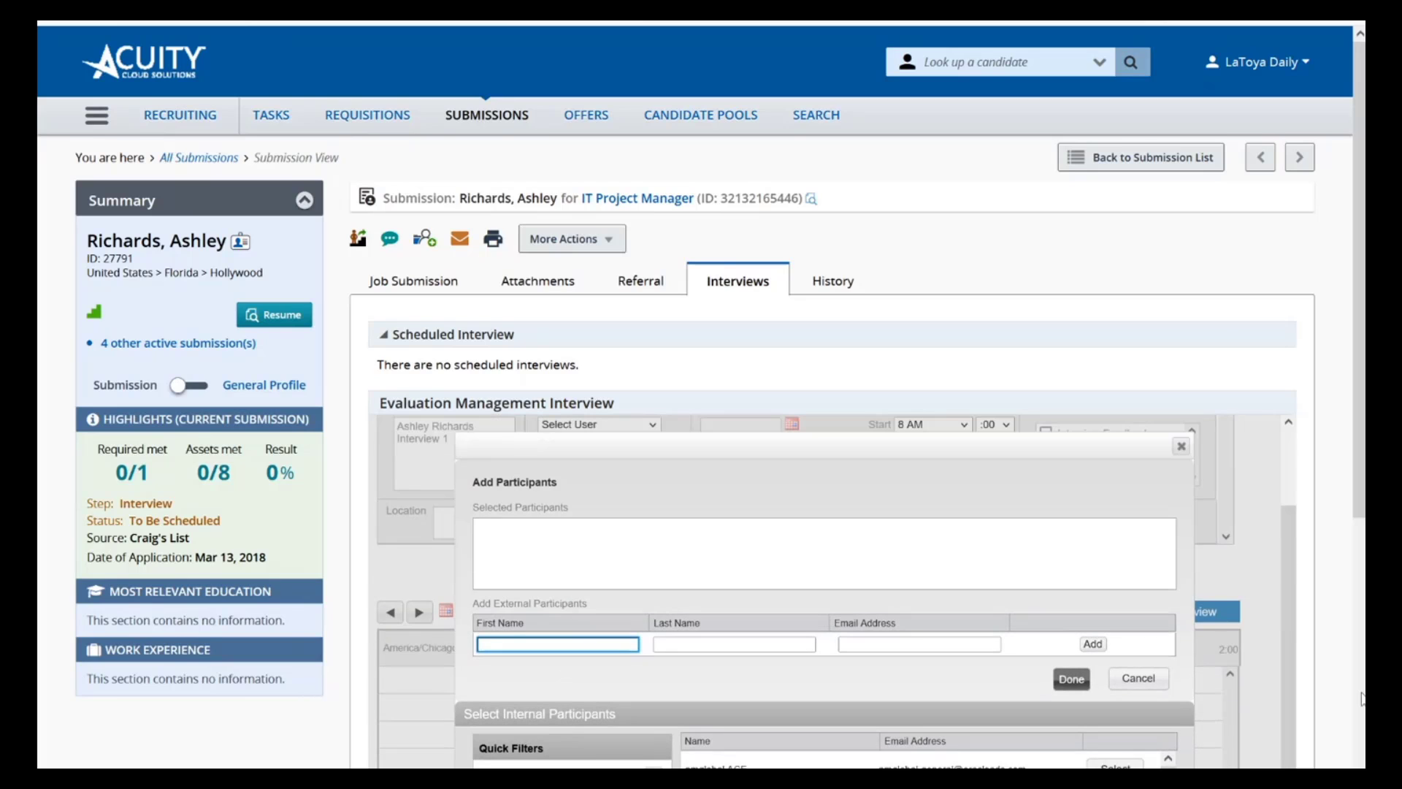
left_click(1137, 680)
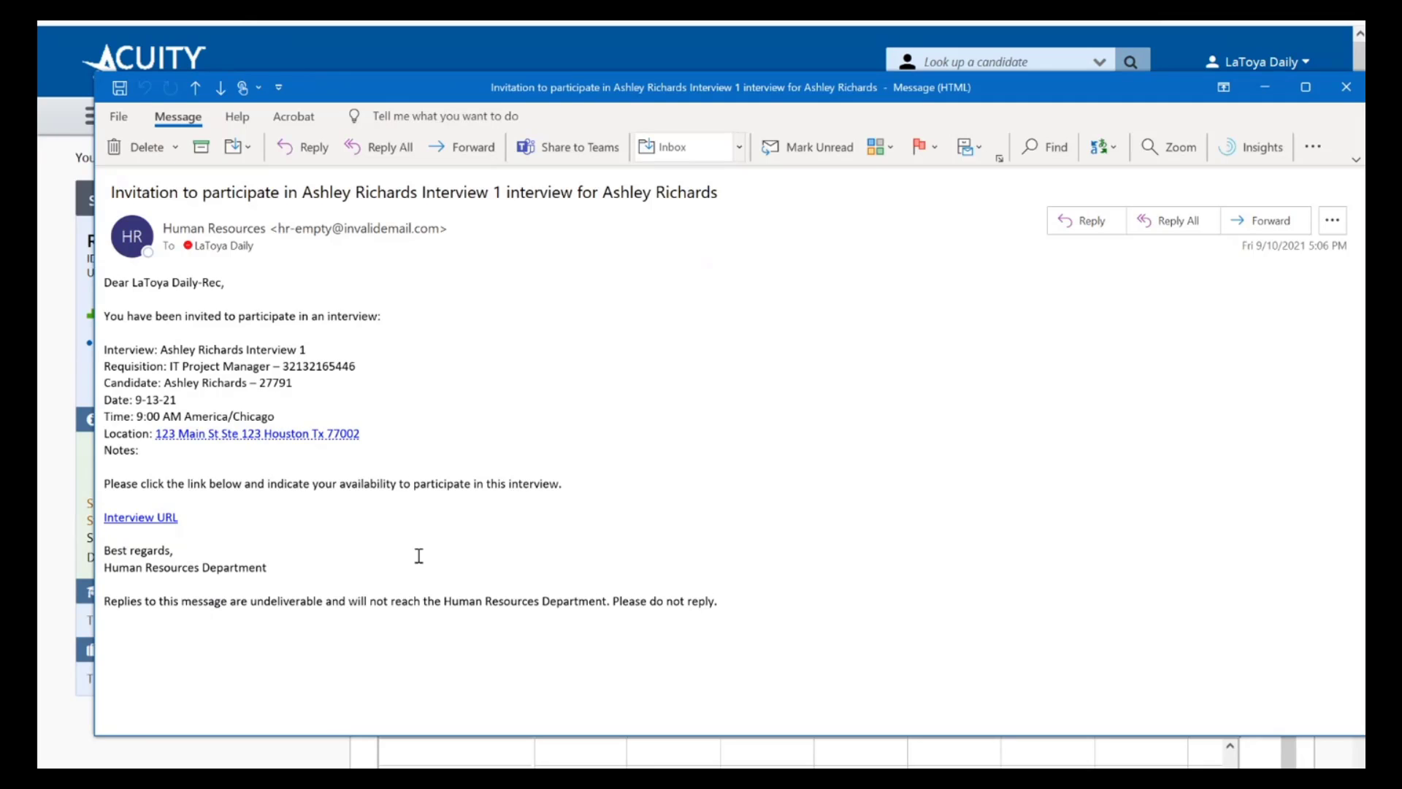
Open the response page from the interview invitation e-mail, look at the Request Reschedule option, and send the response as Accept
left_click(148, 522)
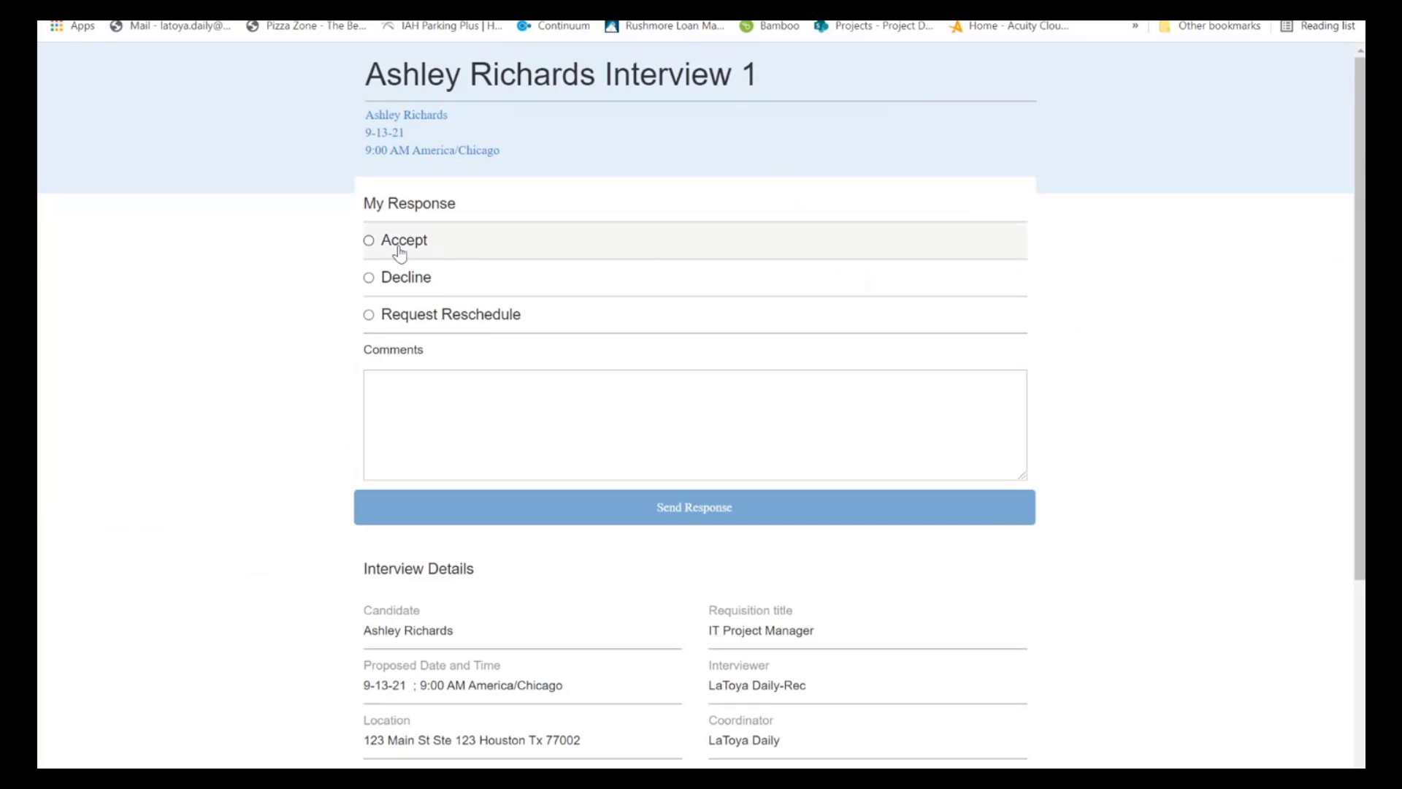
left_click(368, 240)
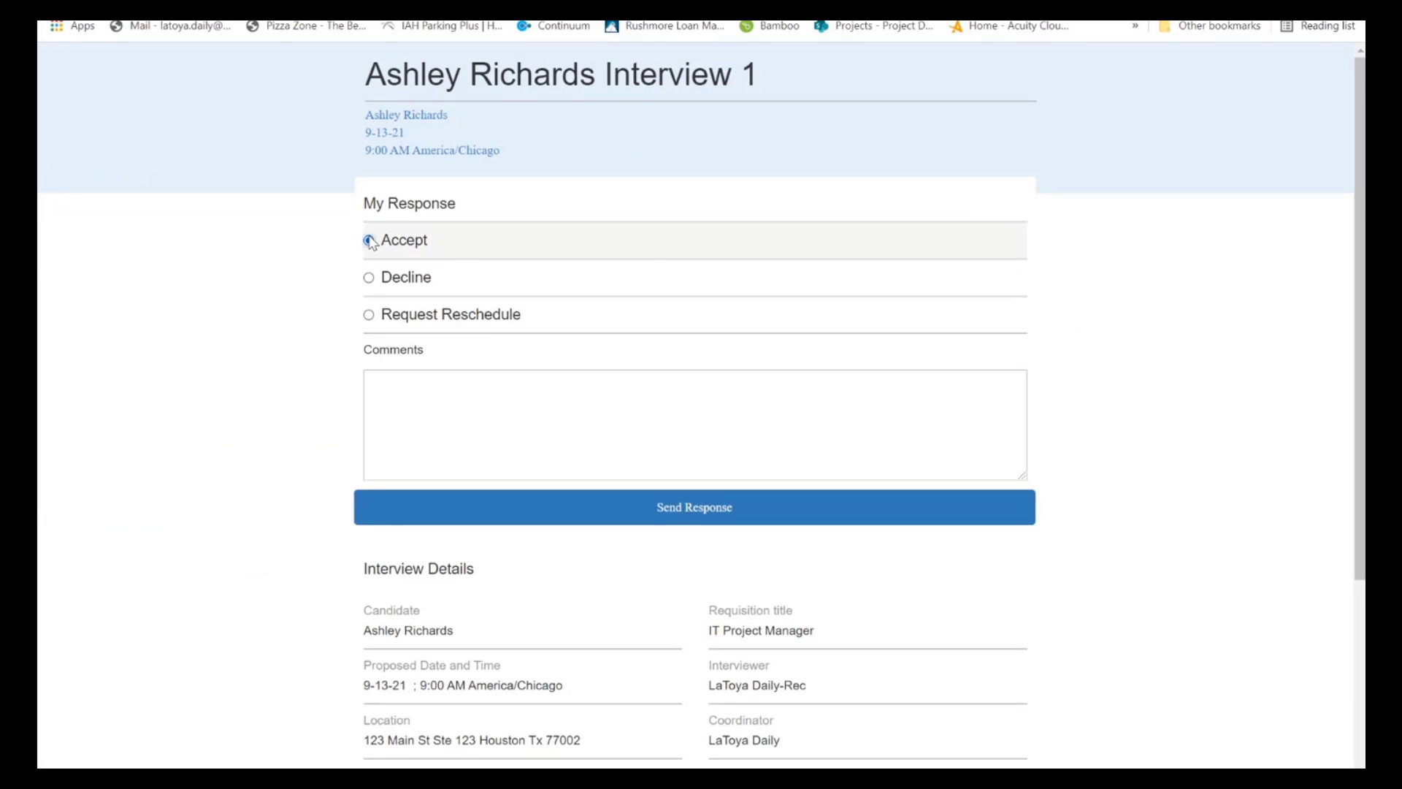
left_click(474, 322)
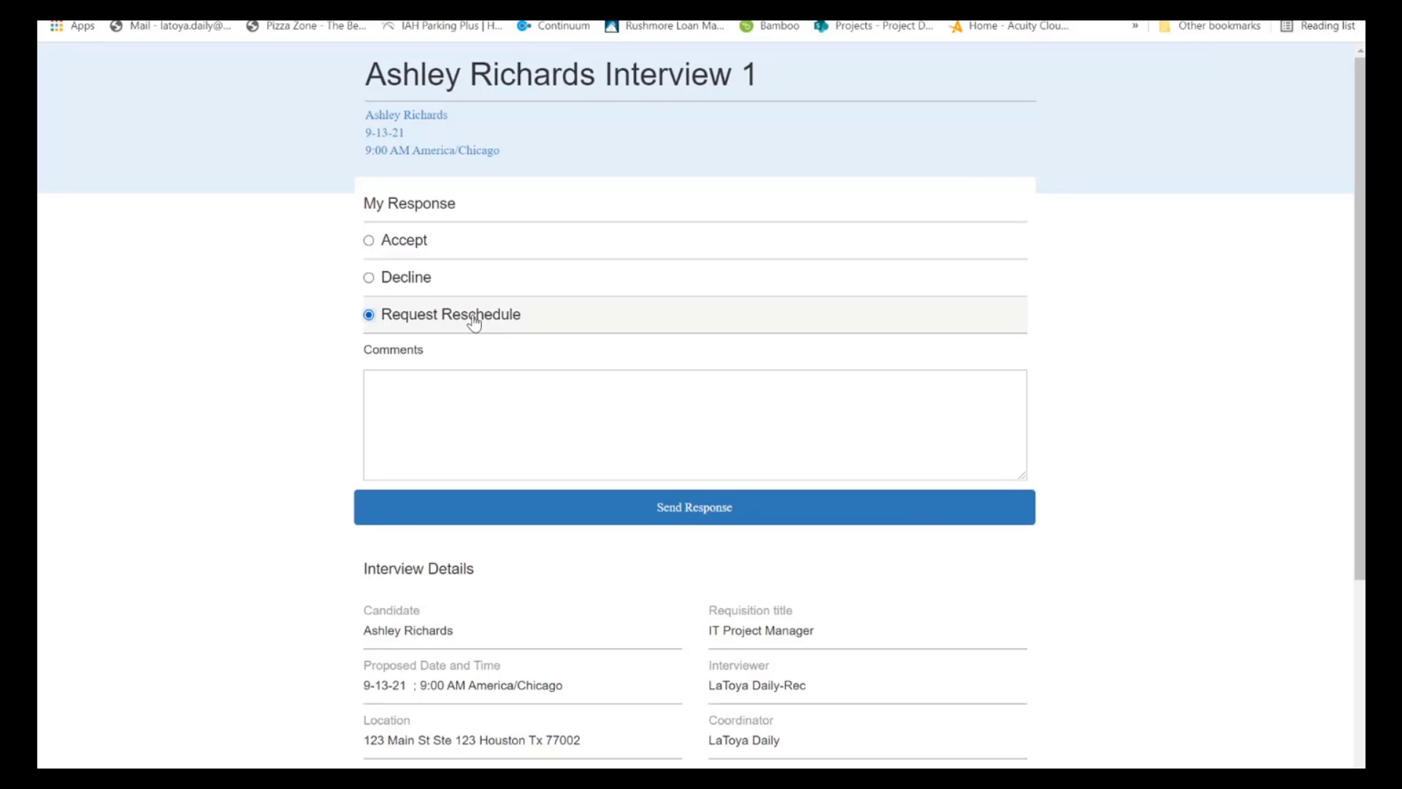
left_click(452, 411)
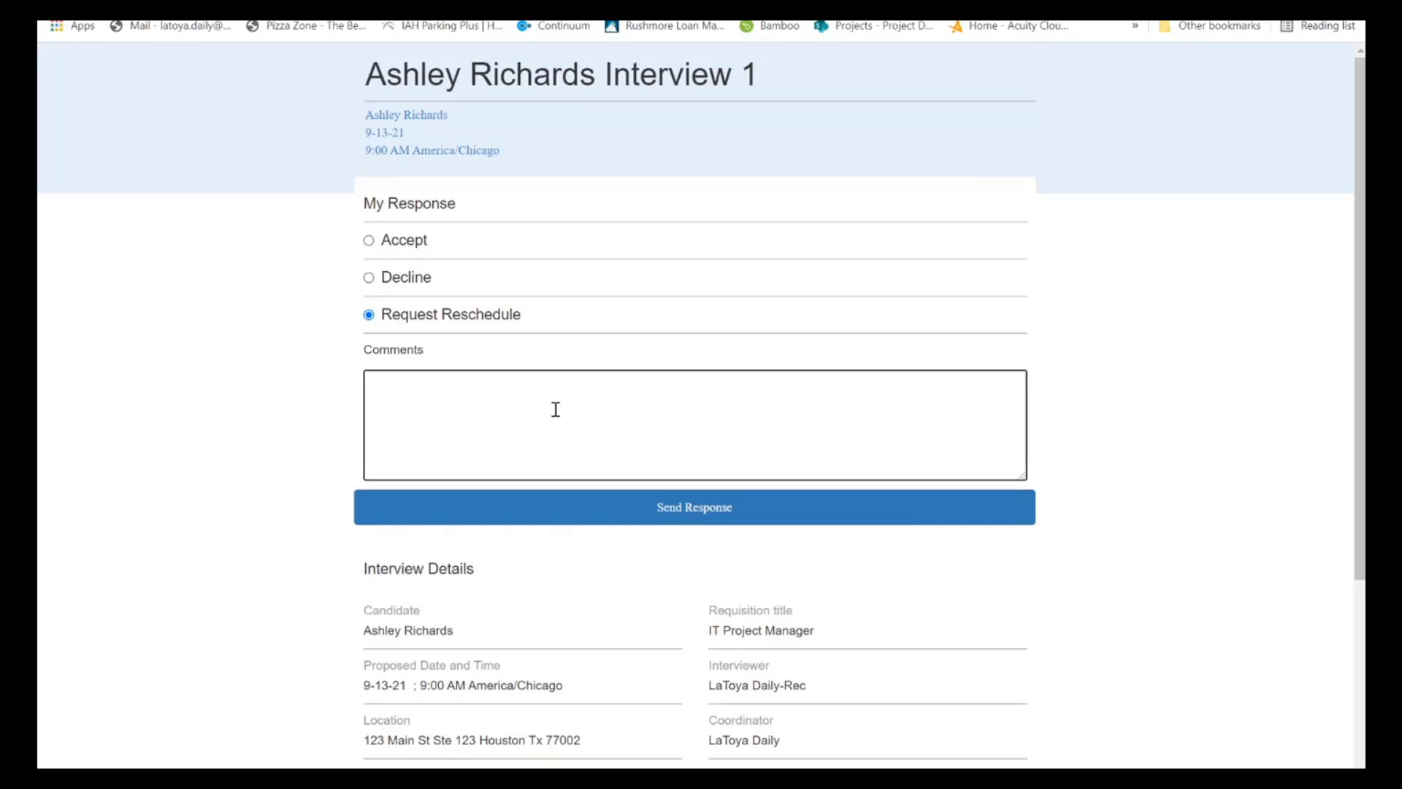
left_click(368, 240)
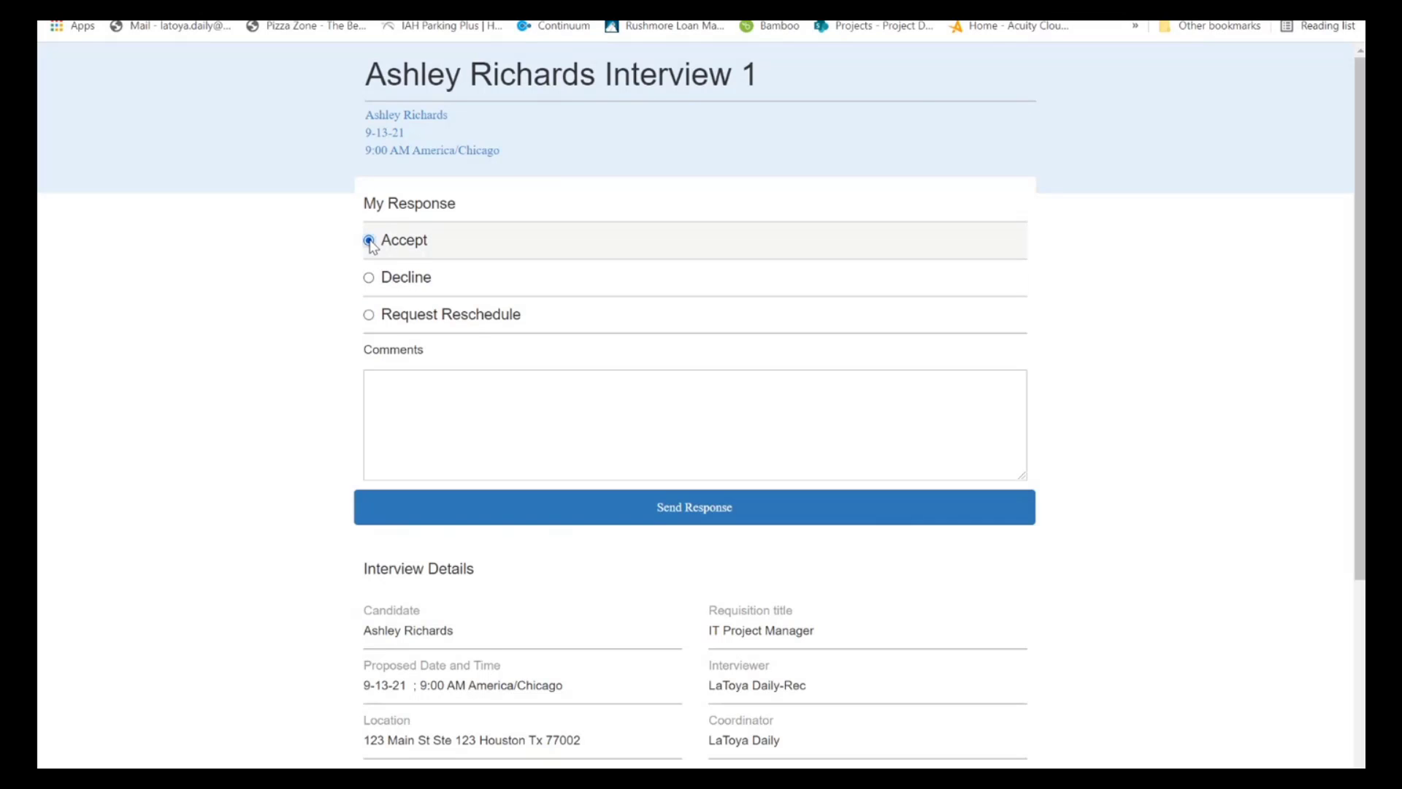
left_click(701, 516)
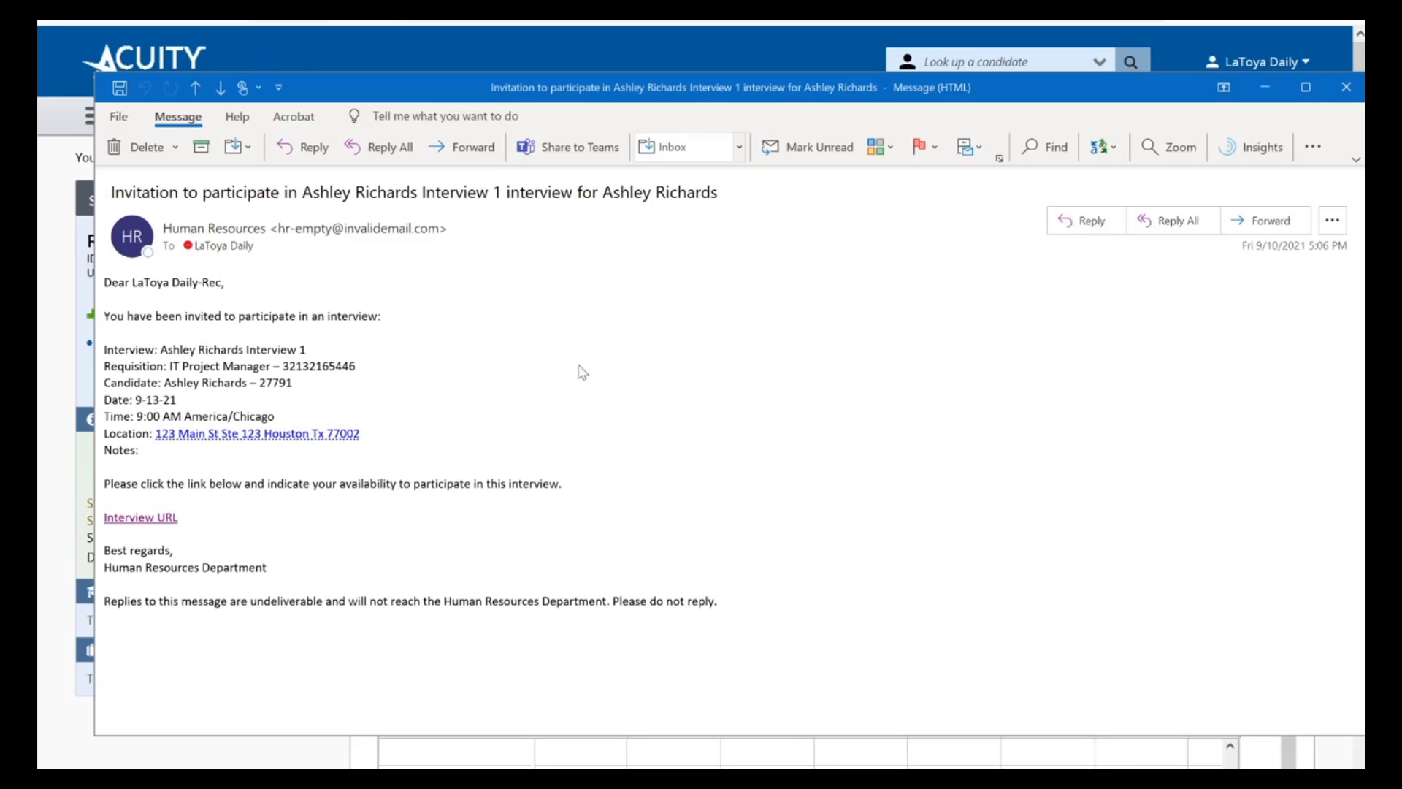
Return to the recruiting site and reopen the candidate's interviews by way of the IT Project Manager requisition's submission list
left_click(54, 431)
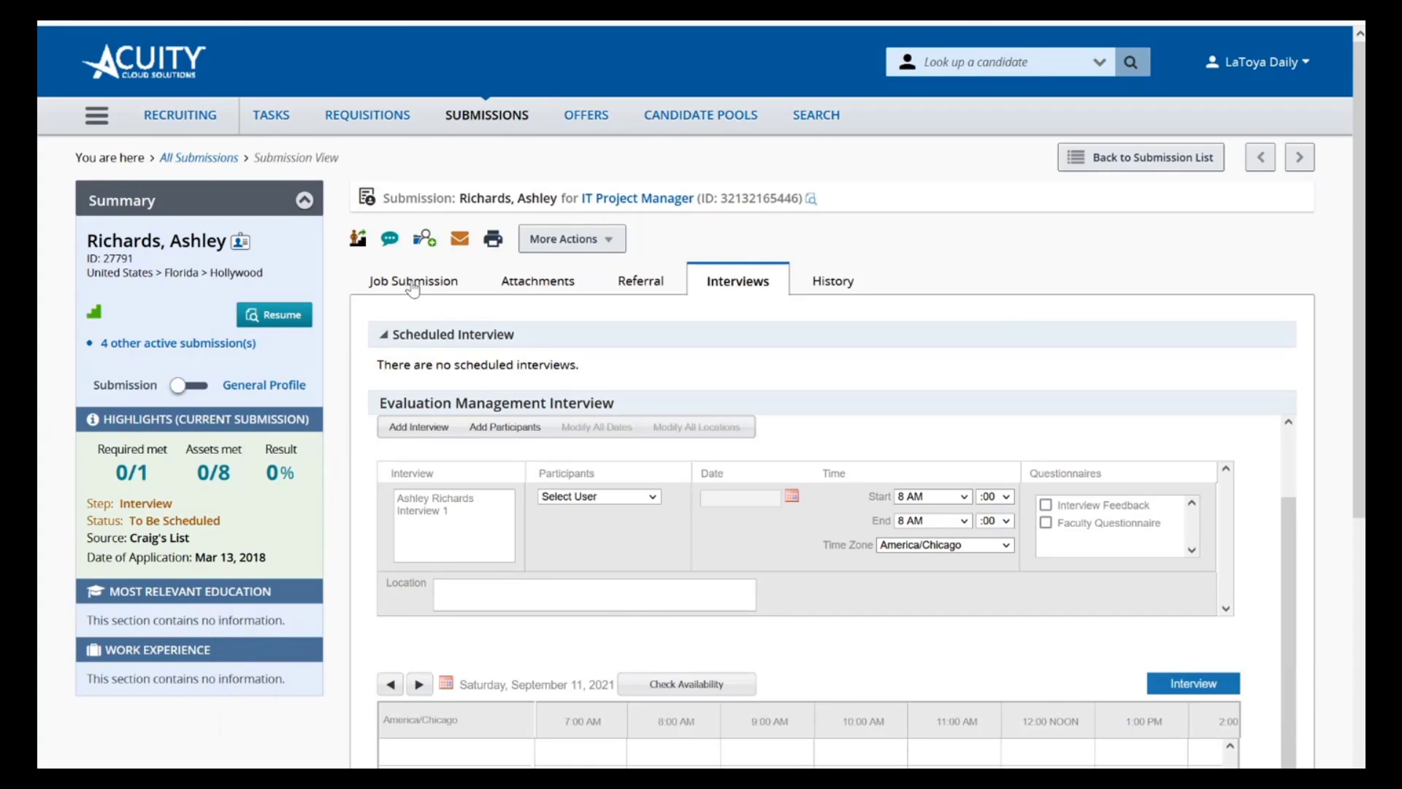
left_click(624, 199)
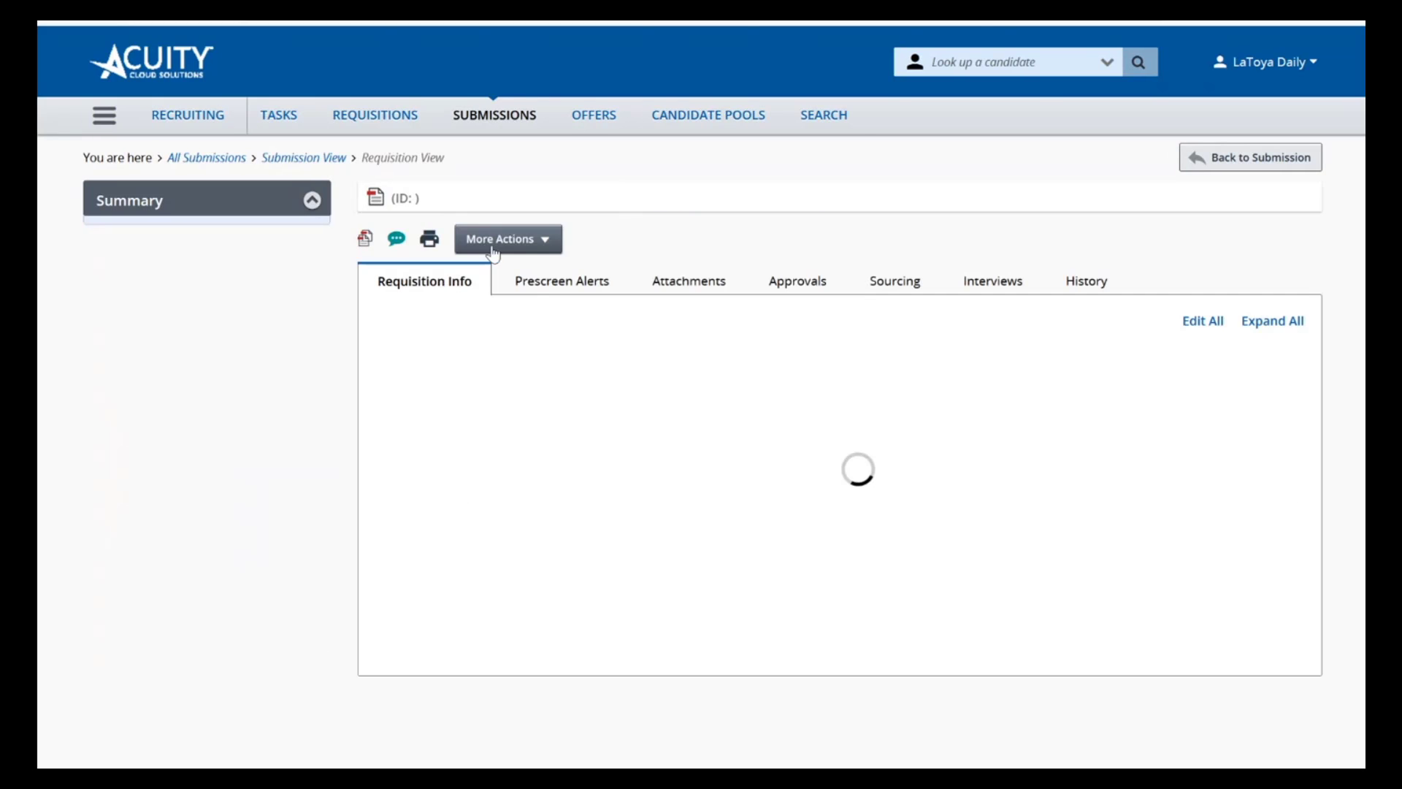
left_click(140, 361)
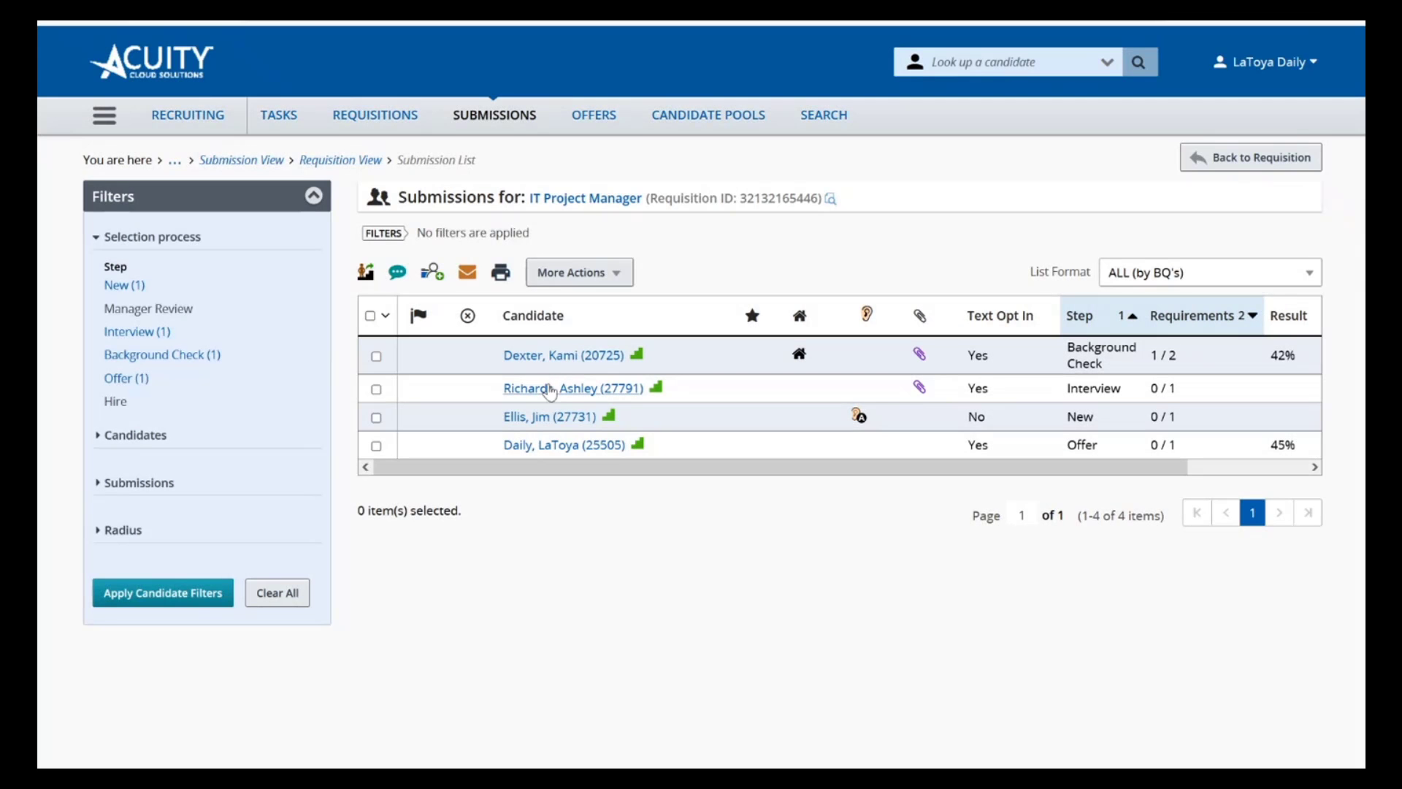
mouse_move(549, 394)
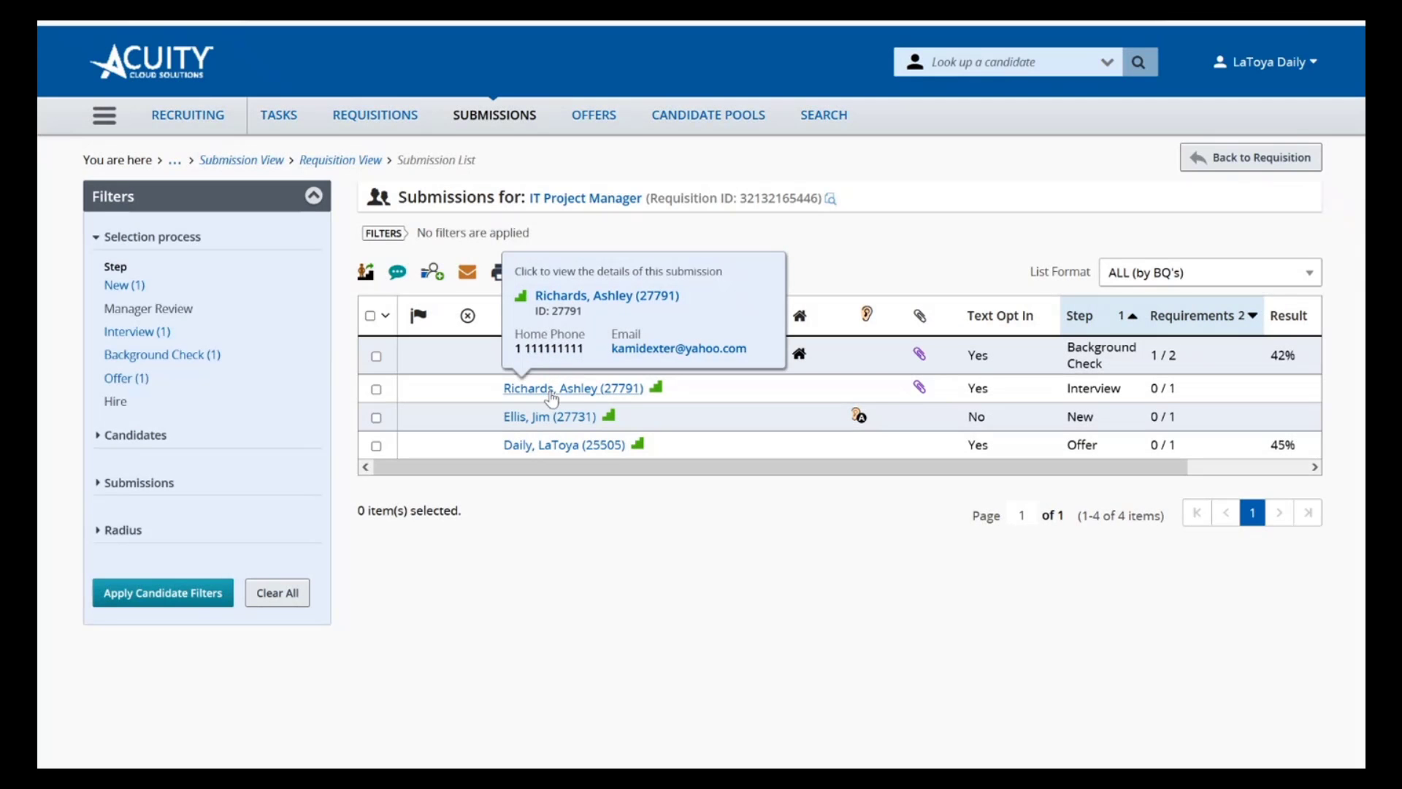
left_click(552, 394)
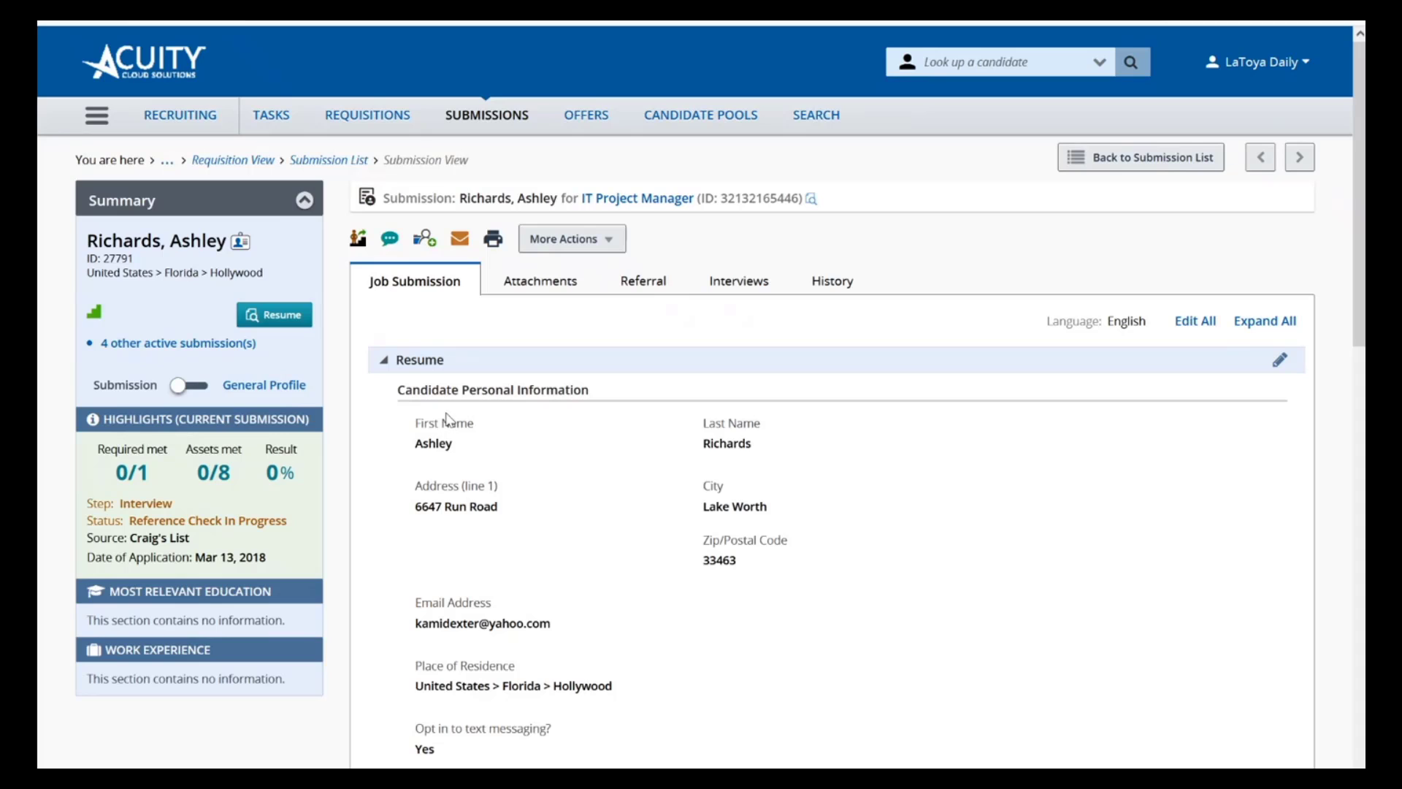
left_click(733, 284)
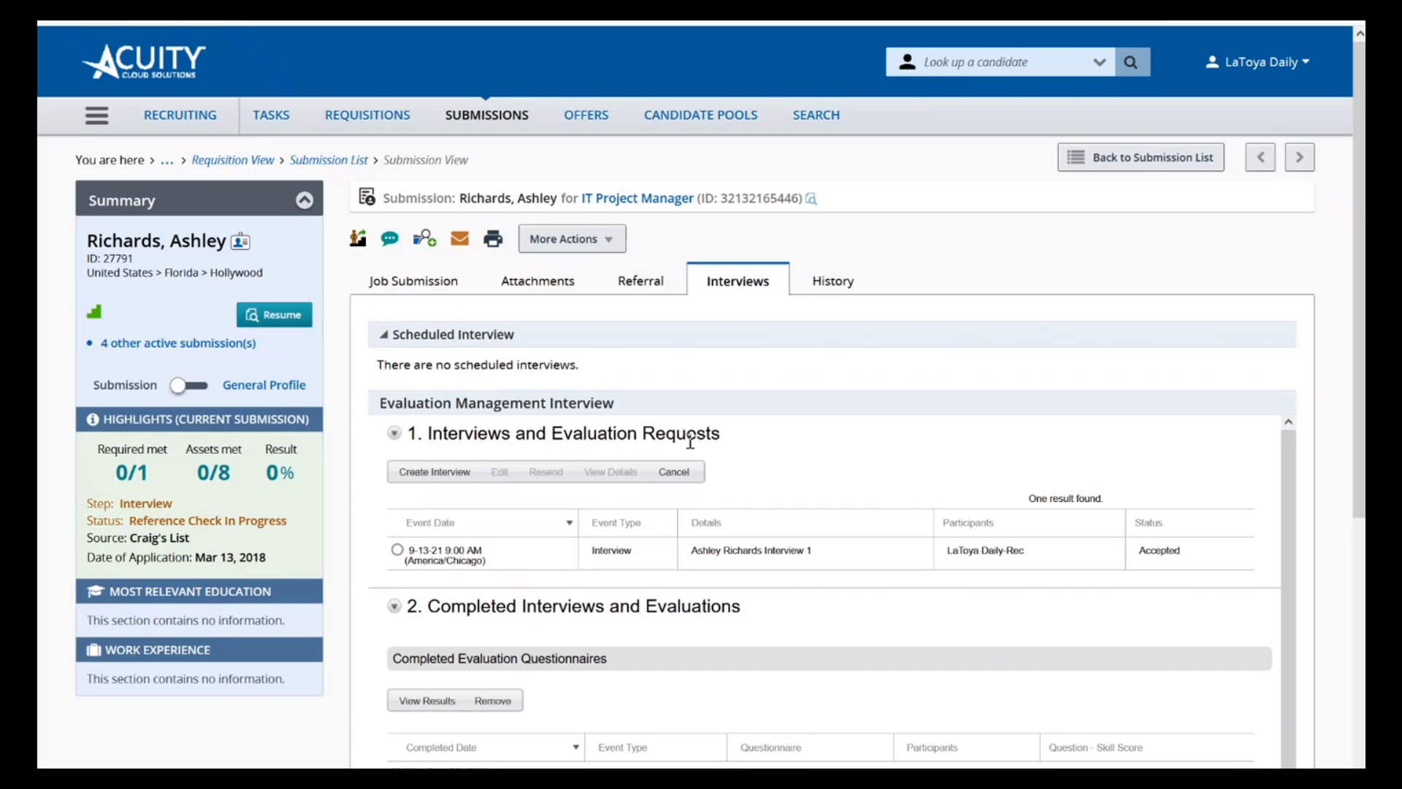
Examine the interview request's participant status, the completed and expired evaluation sections, and the attached questionnaires and participants under Resources
scroll(690, 442, "down", 1)
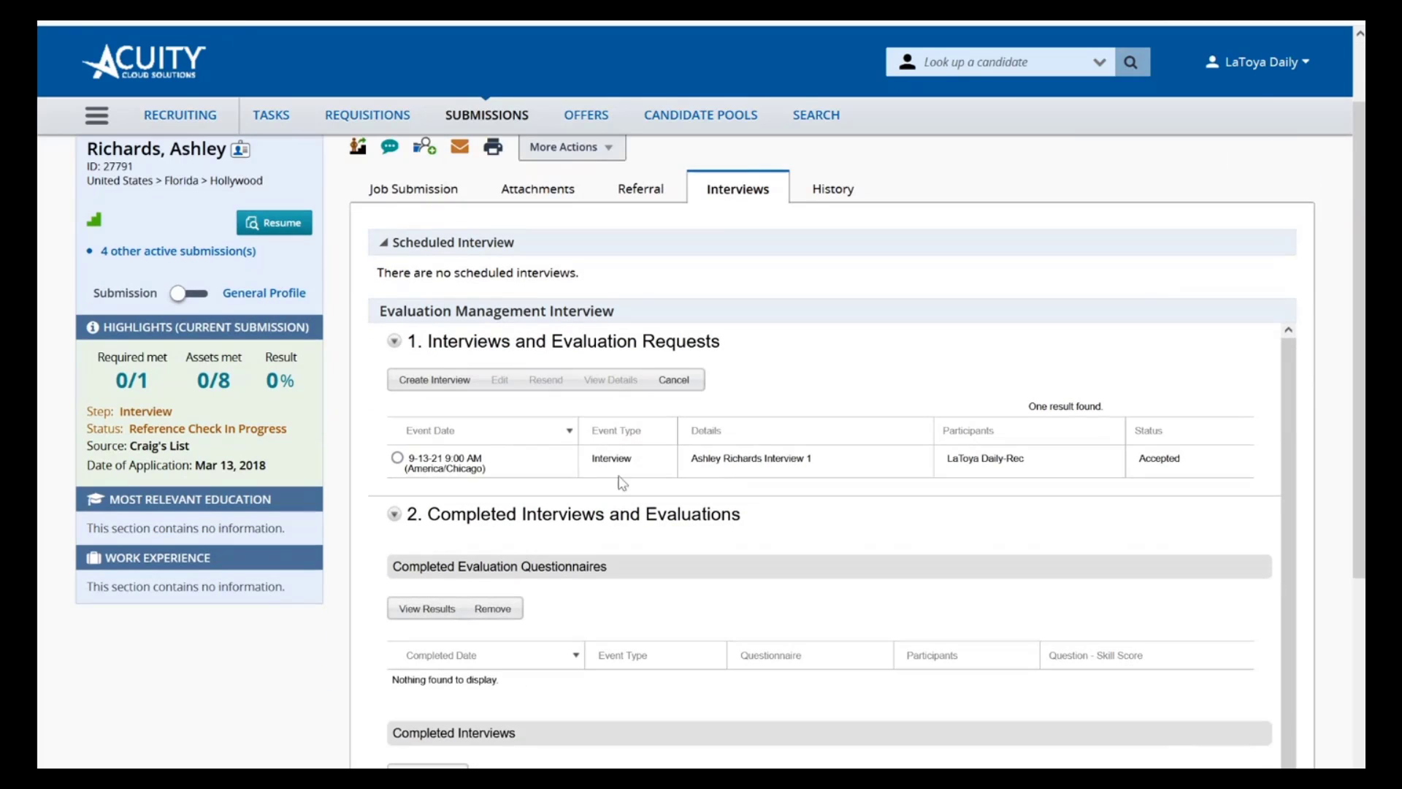
left_click_drag(1207, 467, 1128, 463)
scroll(660, 532, "down", 2)
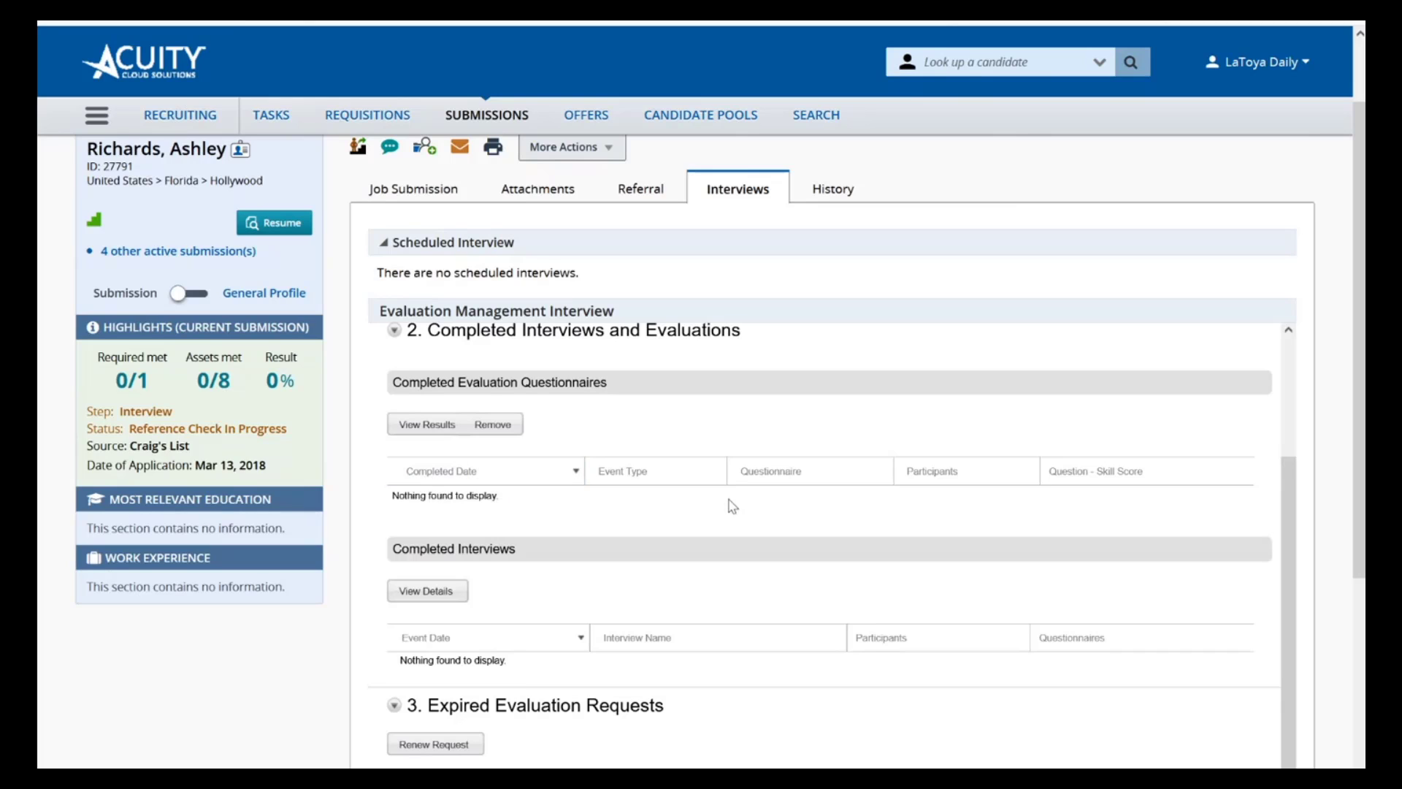
scroll(729, 499, "down", 1)
scroll(730, 504, "down", 2)
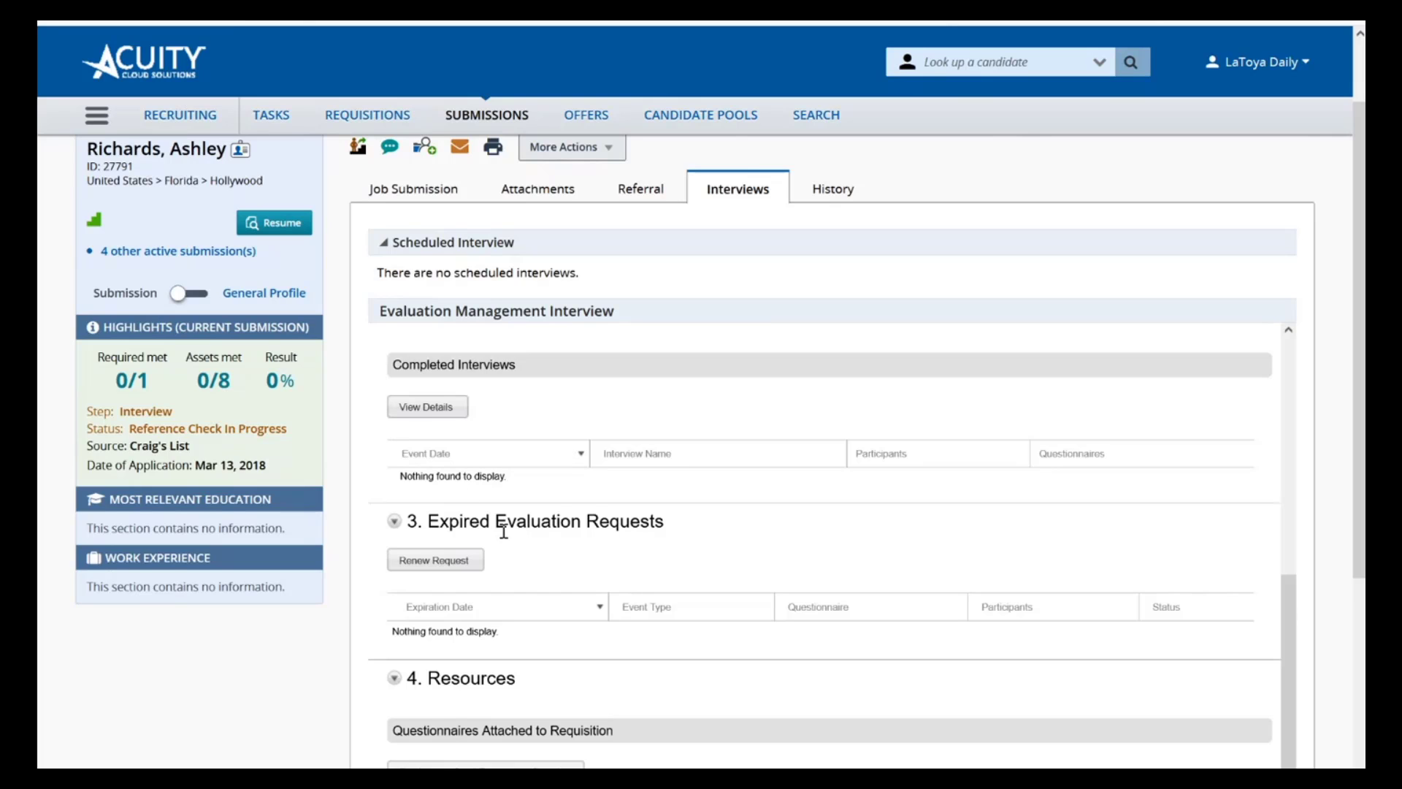
scroll(504, 530, "down", 1)
scroll(504, 541, "down", 4)
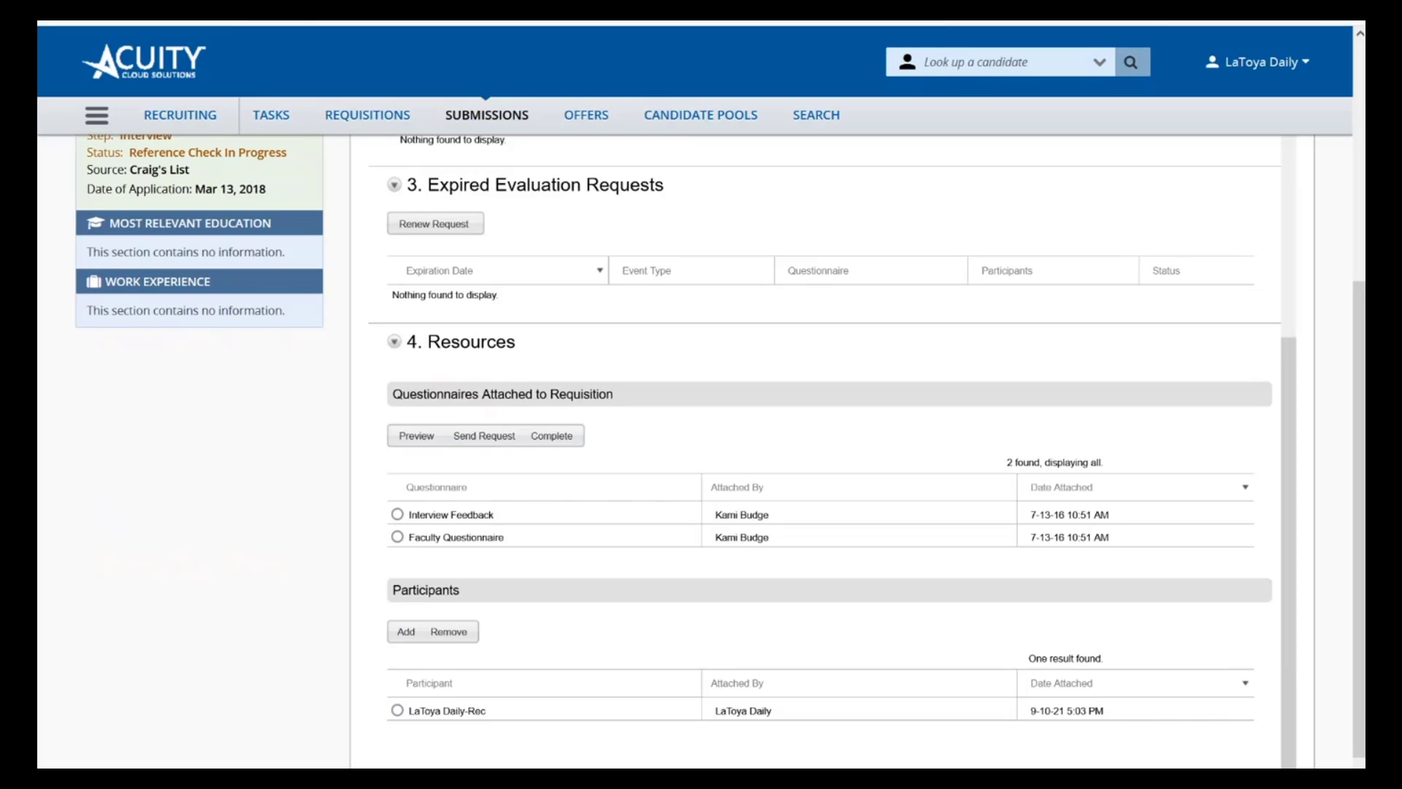
Review and close the interview acceptance e-mail, then open the Confirmation.ics attachment of the interview confirmation e-mail
left_click_drag(37, 248, 580, 106)
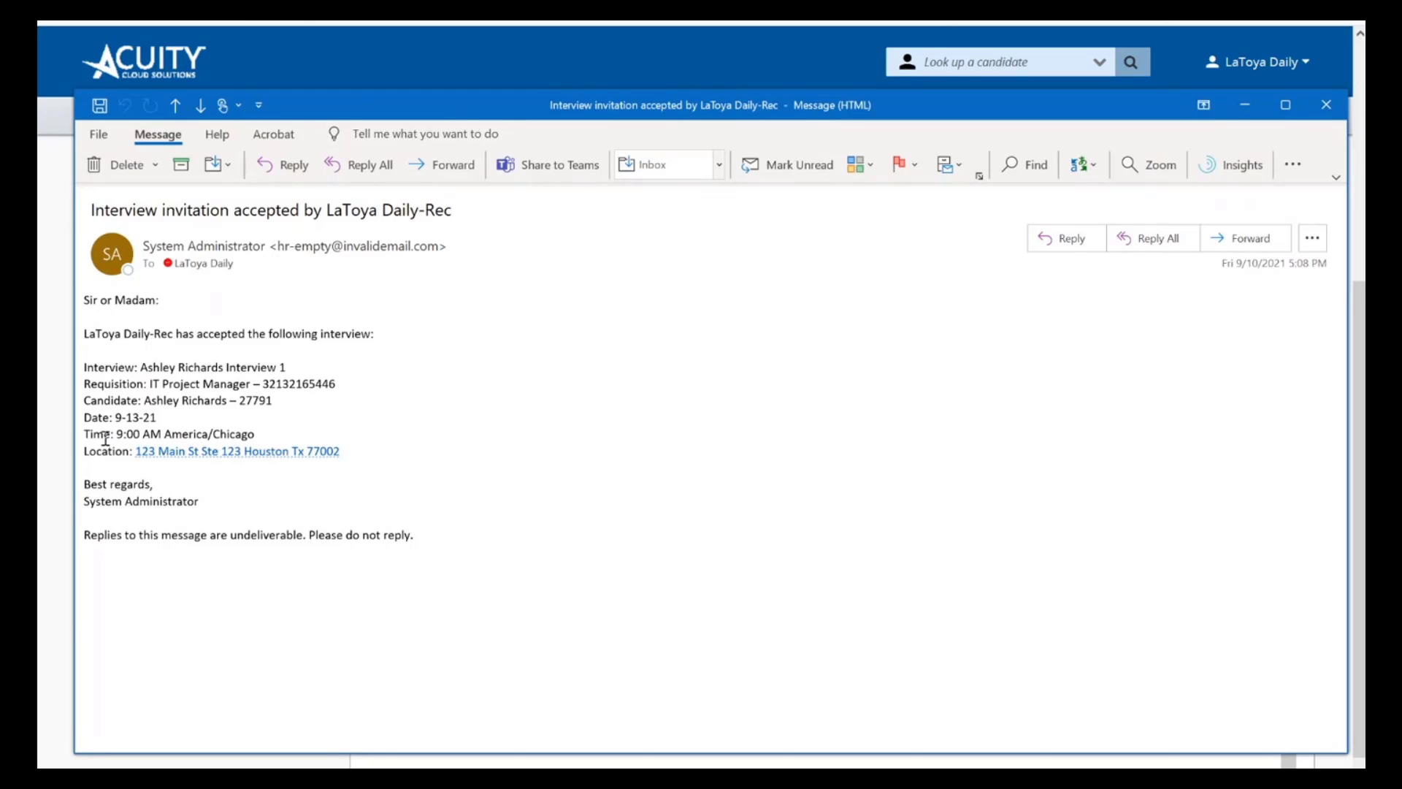
left_click(1327, 106)
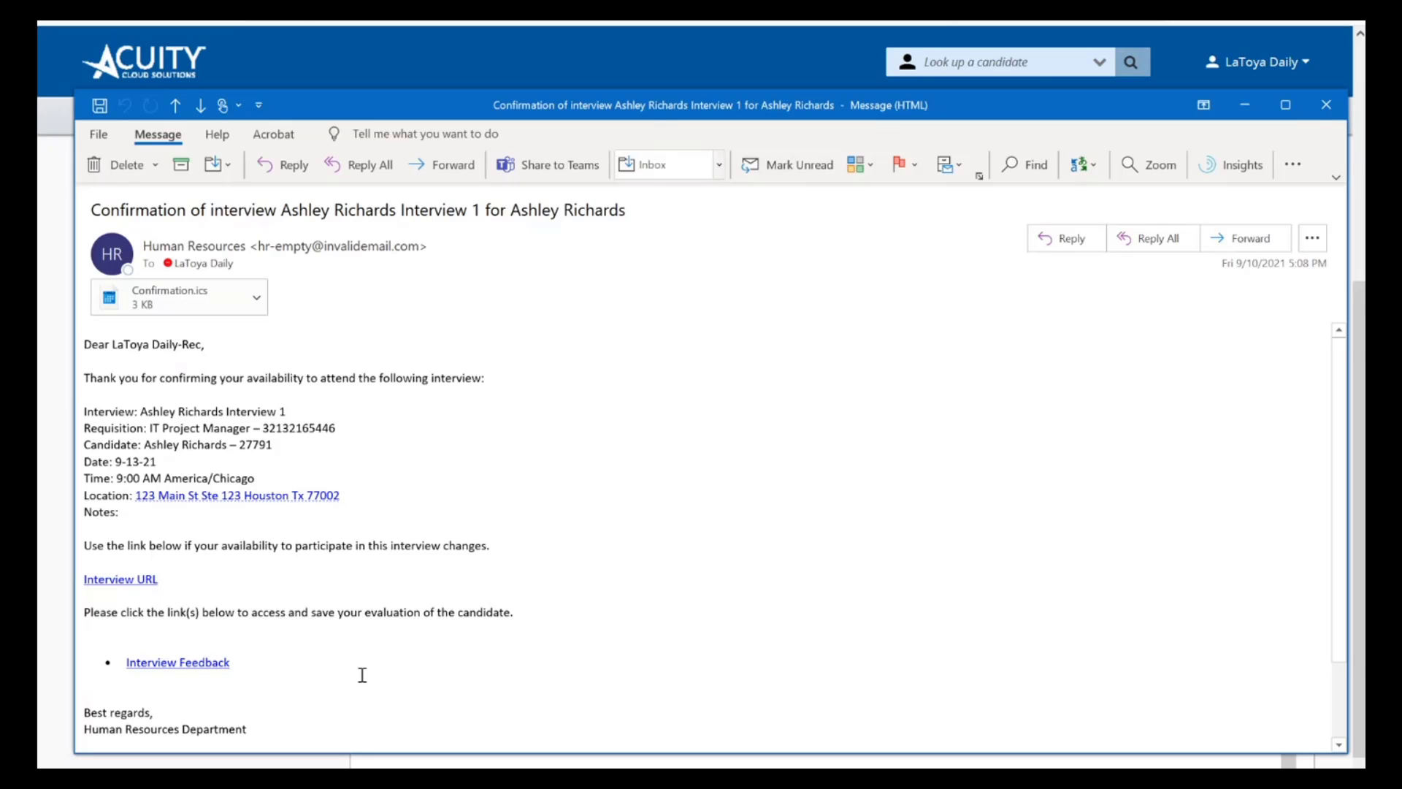
double_click(176, 307)
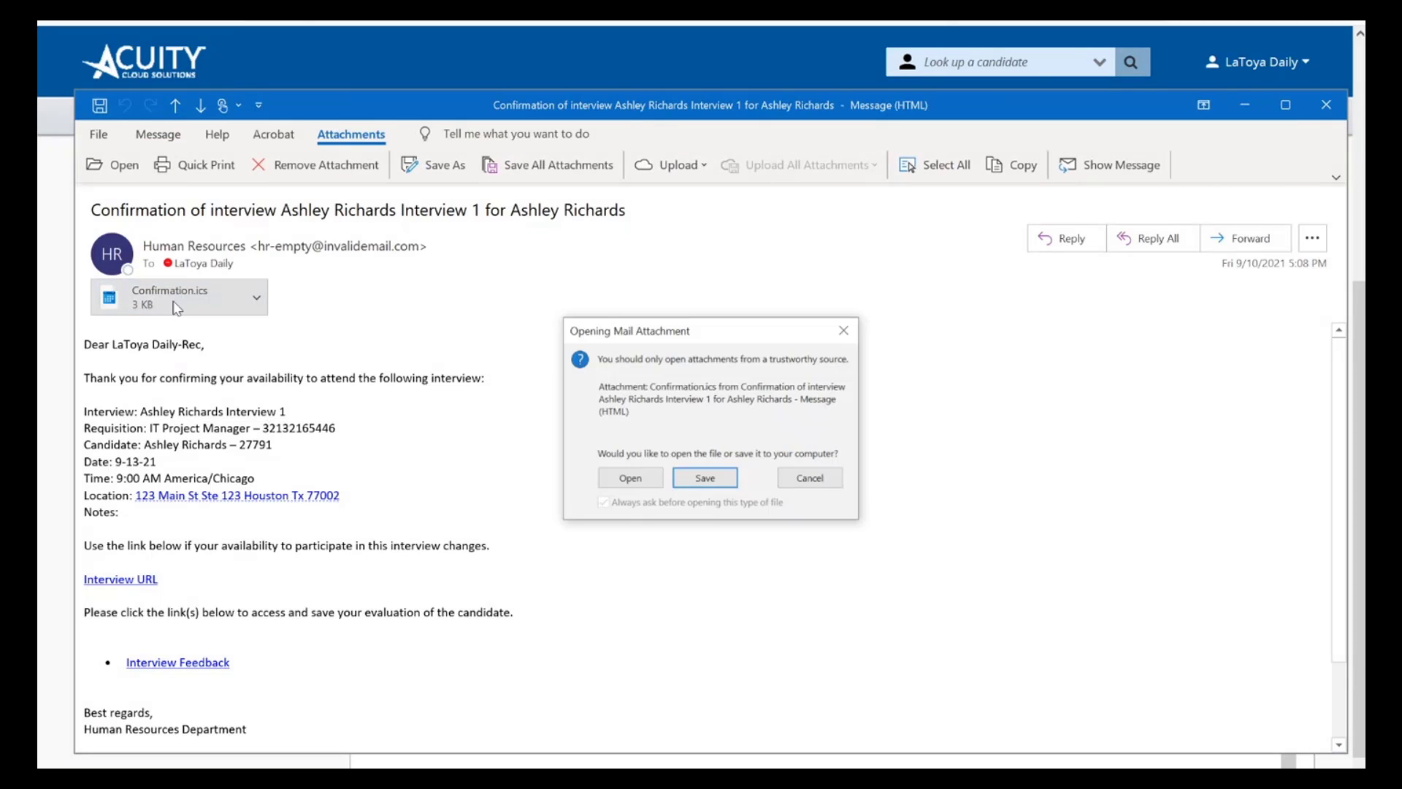
left_click(635, 481)
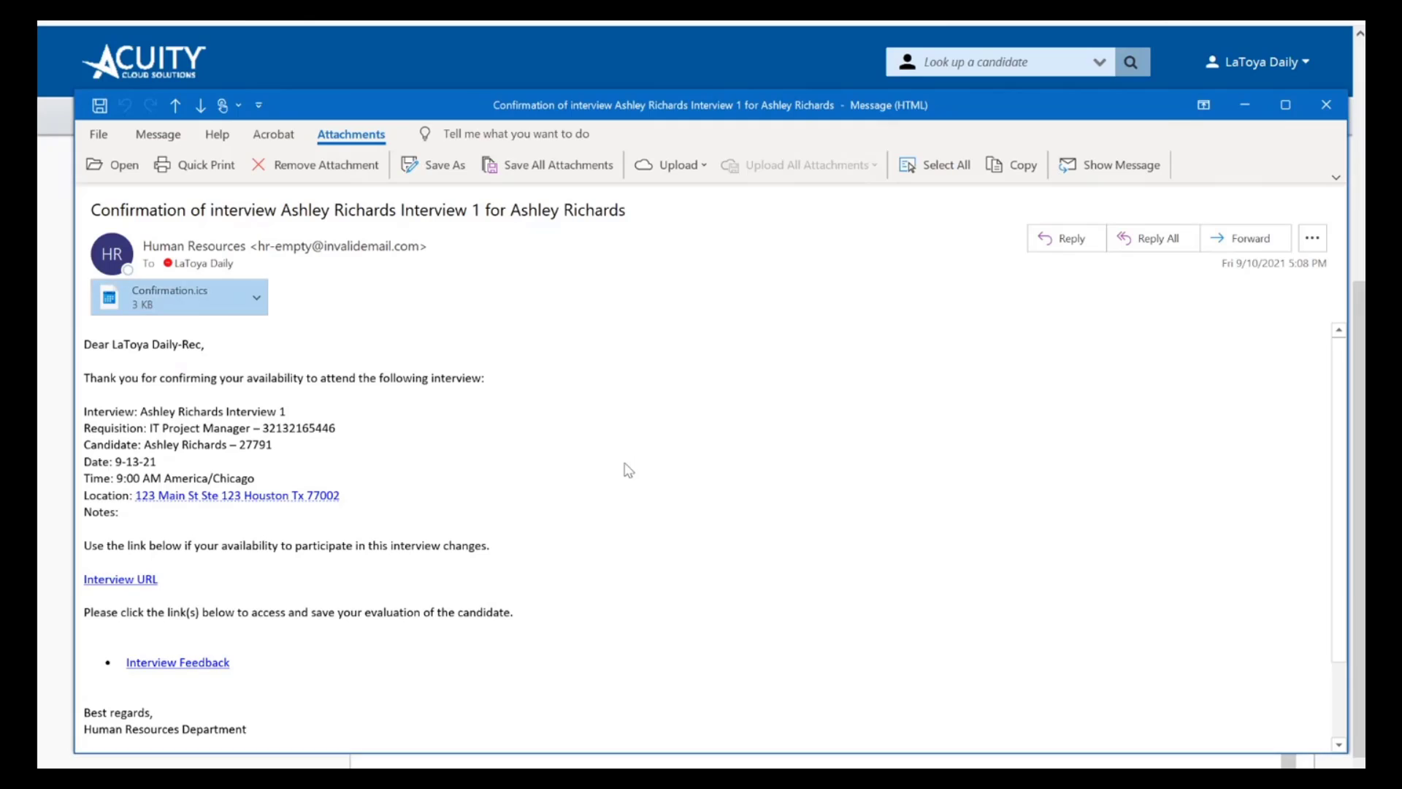